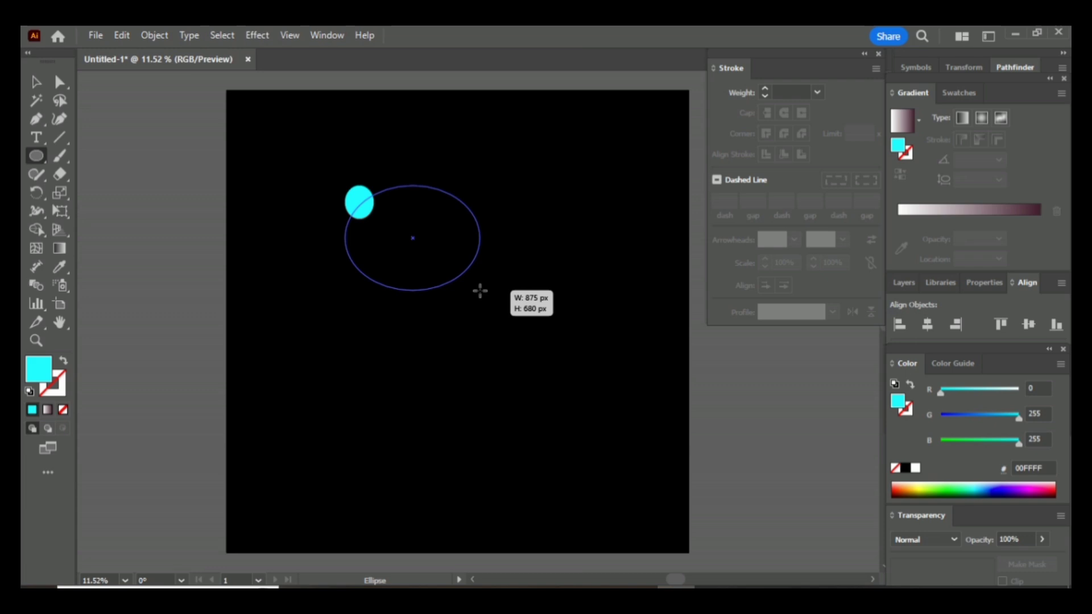
Draw a cyan ellipse about 875 px wide and 680 px high, and place a copy of it directly below, touching it.
drag(480, 291, 482, 291)
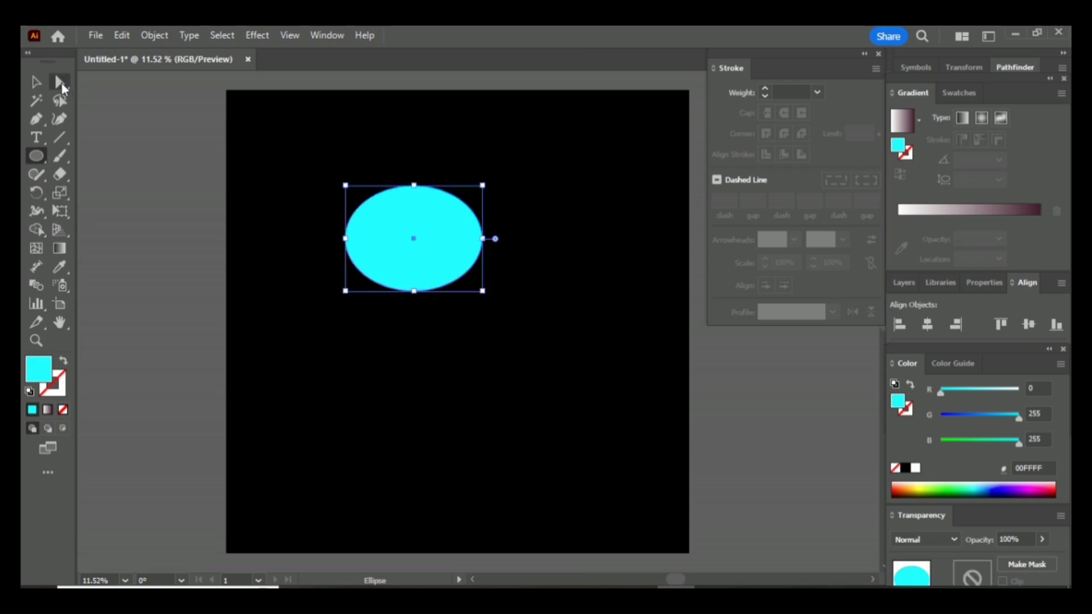
click(28, 85)
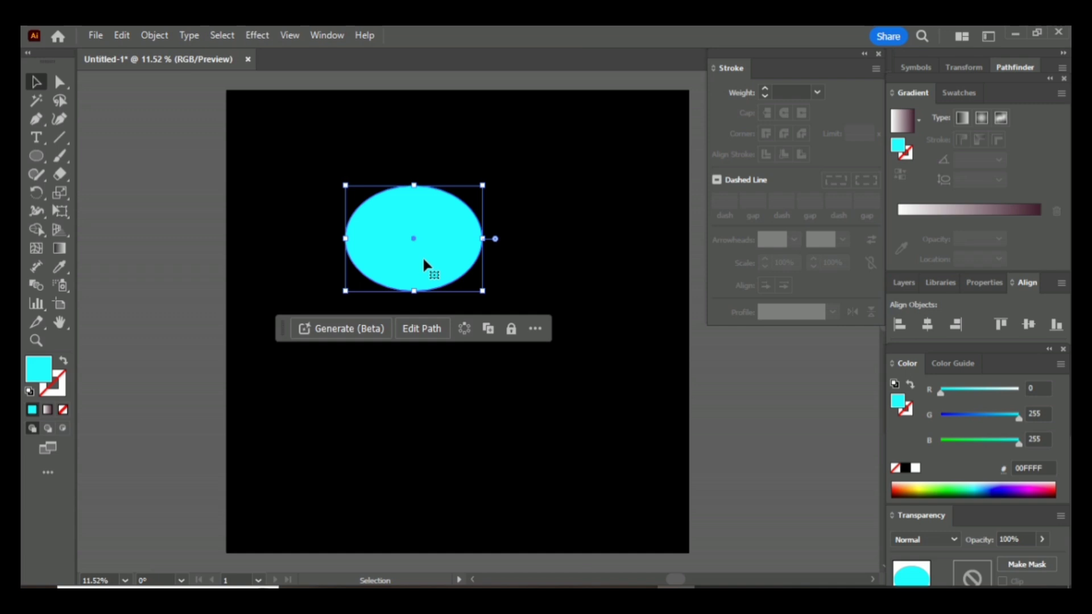
drag(423, 262, 429, 369)
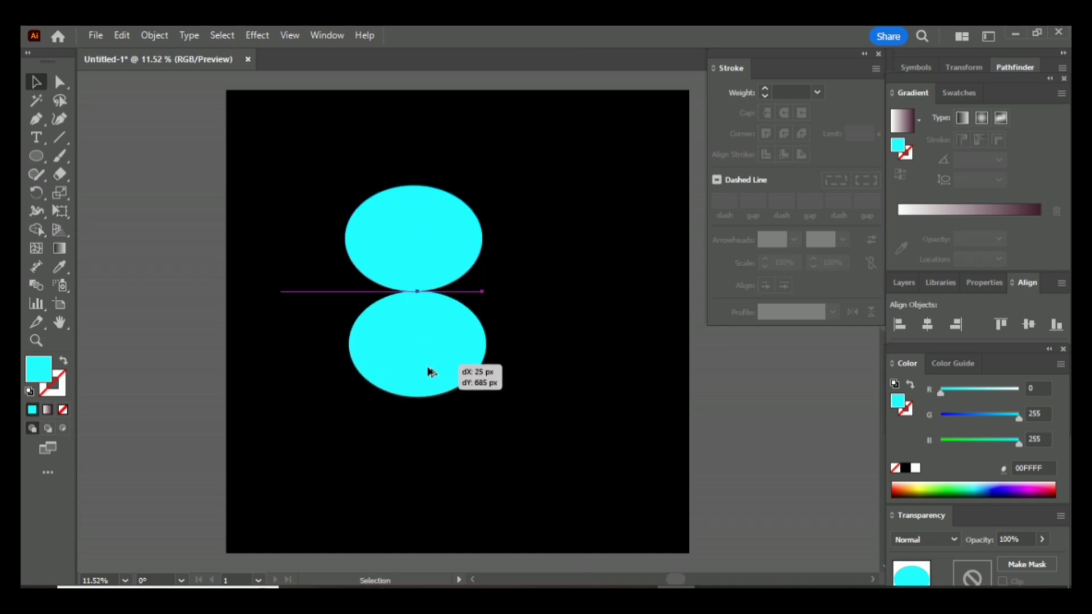
click(175, 266)
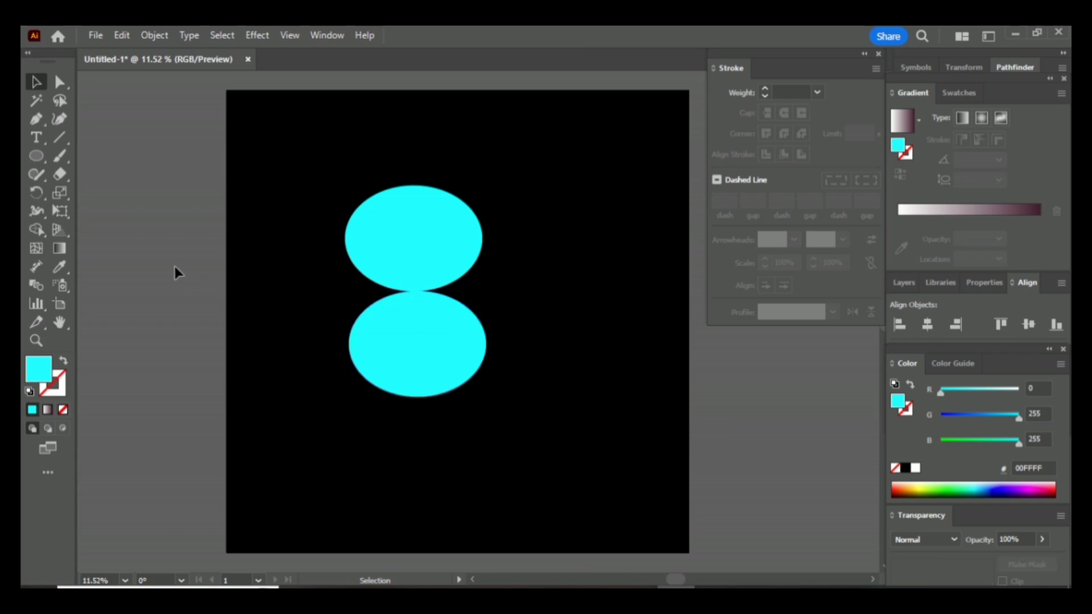
Shift the upper ellipse slightly sideways to line it up vertically with the lower ellipse.
click(36, 119)
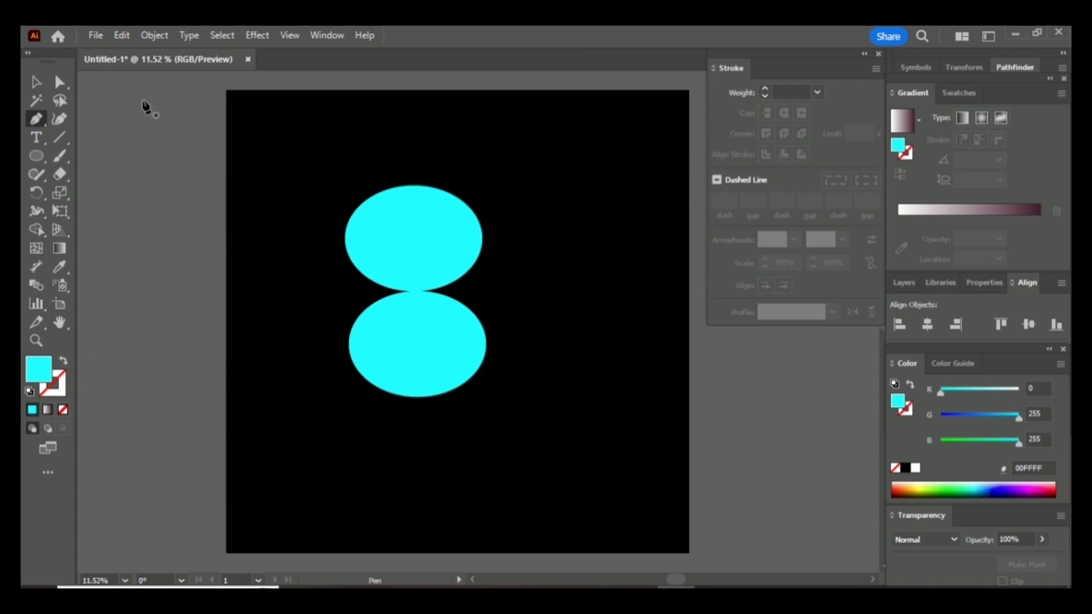
scroll(135, 127, right, 1)
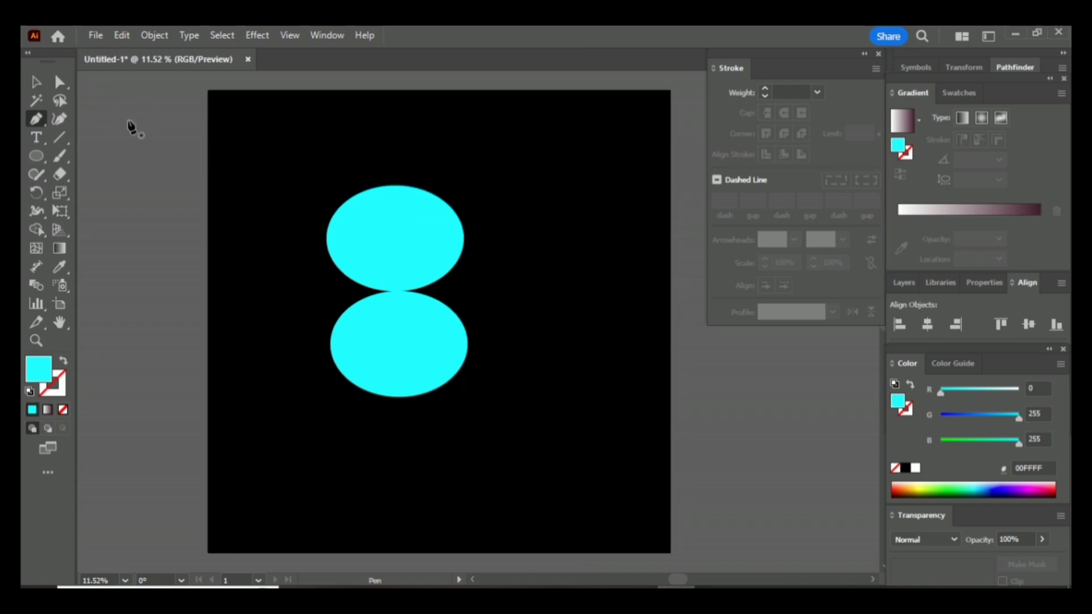
click(37, 83)
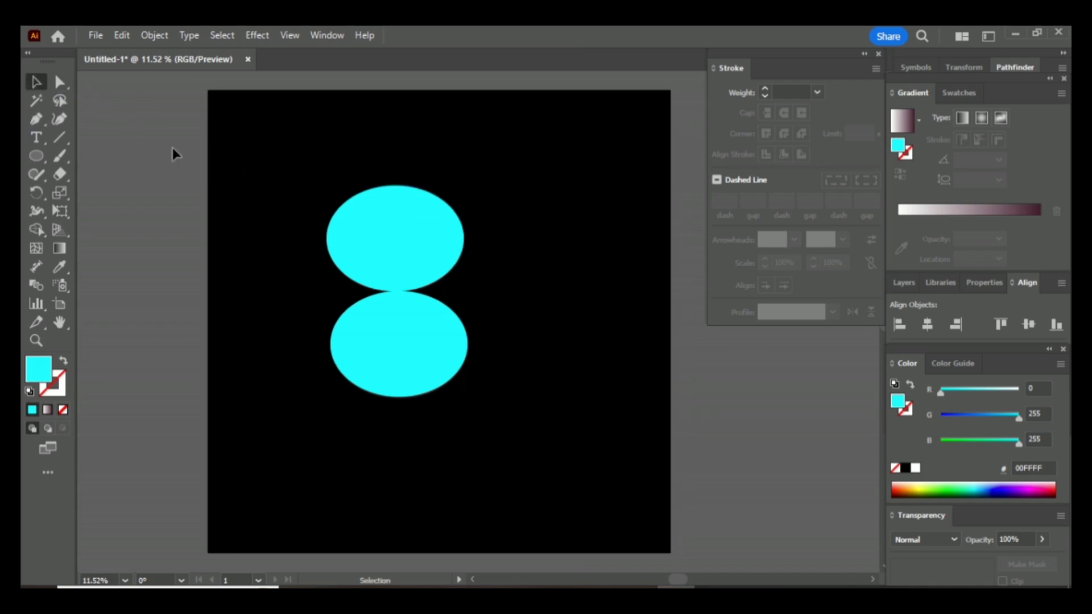
drag(372, 233, 376, 233)
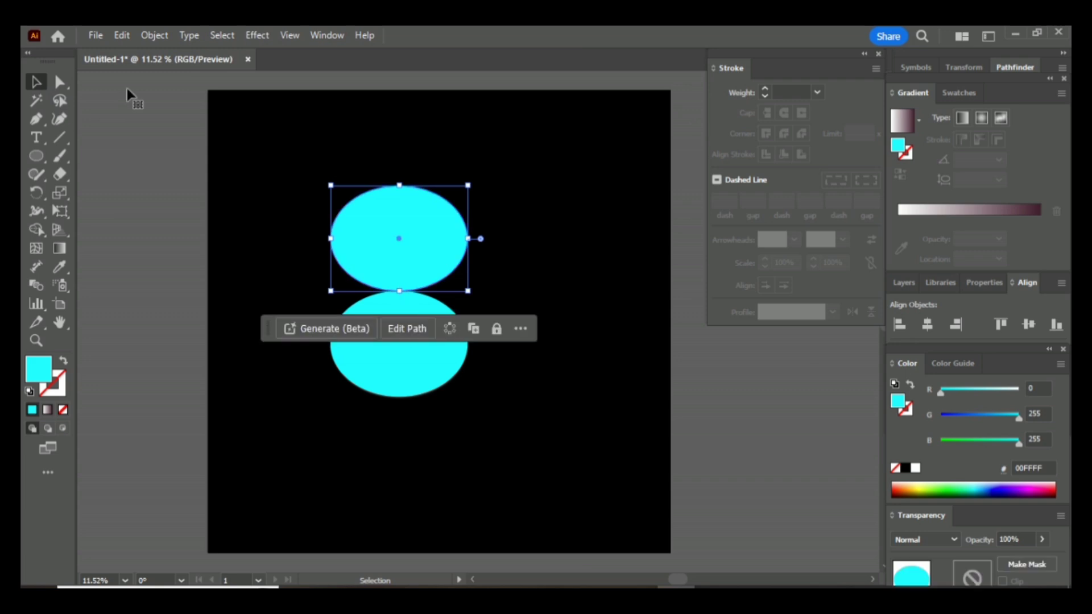
Draw a straight vertical line about 1455 px long with the Pen tool, touching the right edges of both ellipses.
click(36, 119)
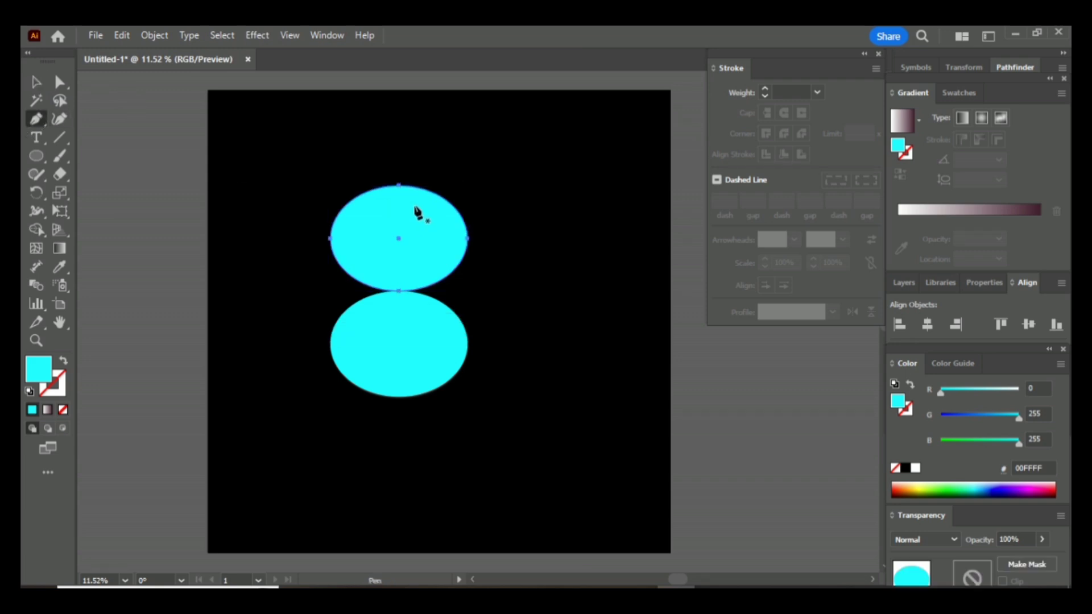
click(468, 204)
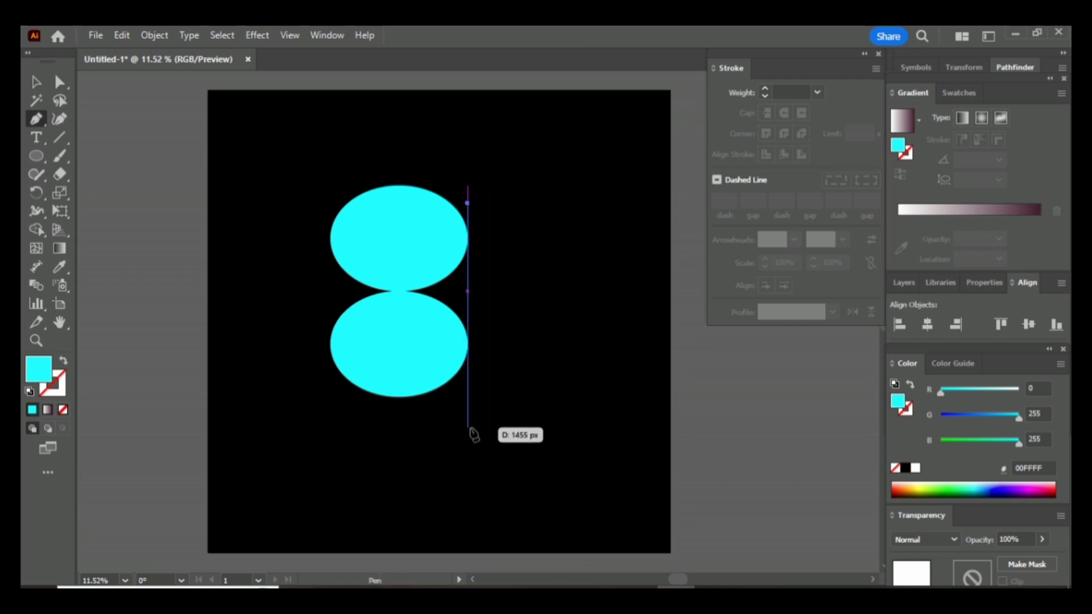
click(468, 426)
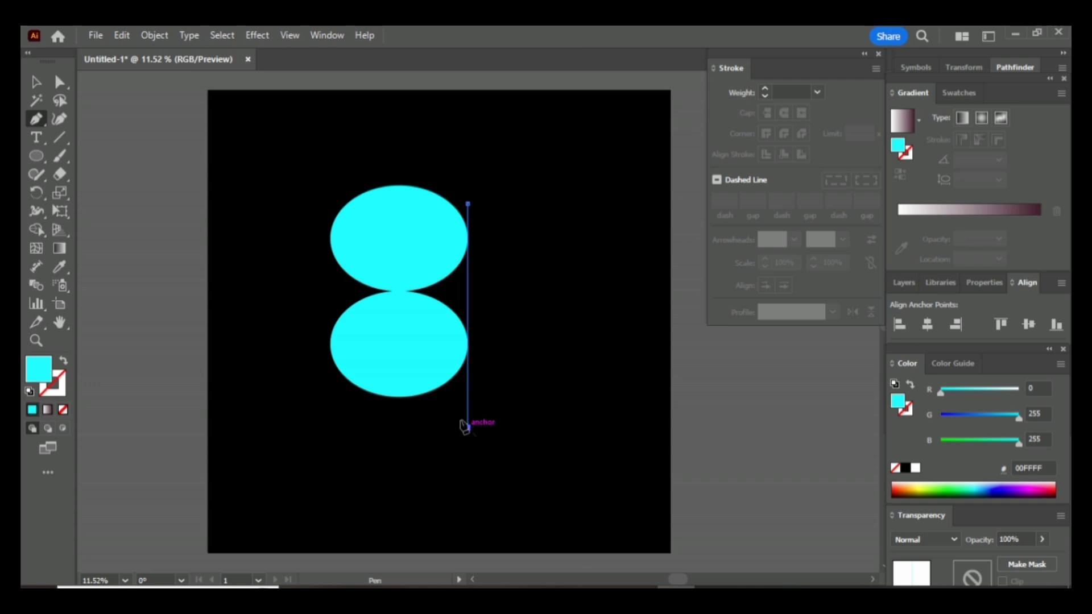
Duplicate the vertical line, lengthen the copy upward, and place it through both ellipses just right of their centres.
click(36, 82)
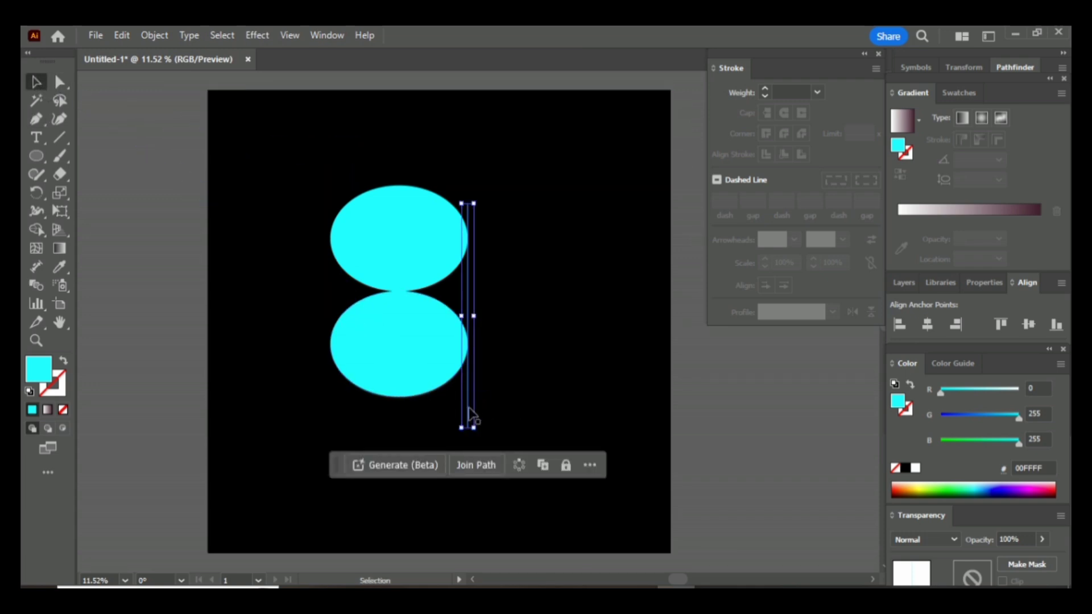
drag(467, 407, 422, 392)
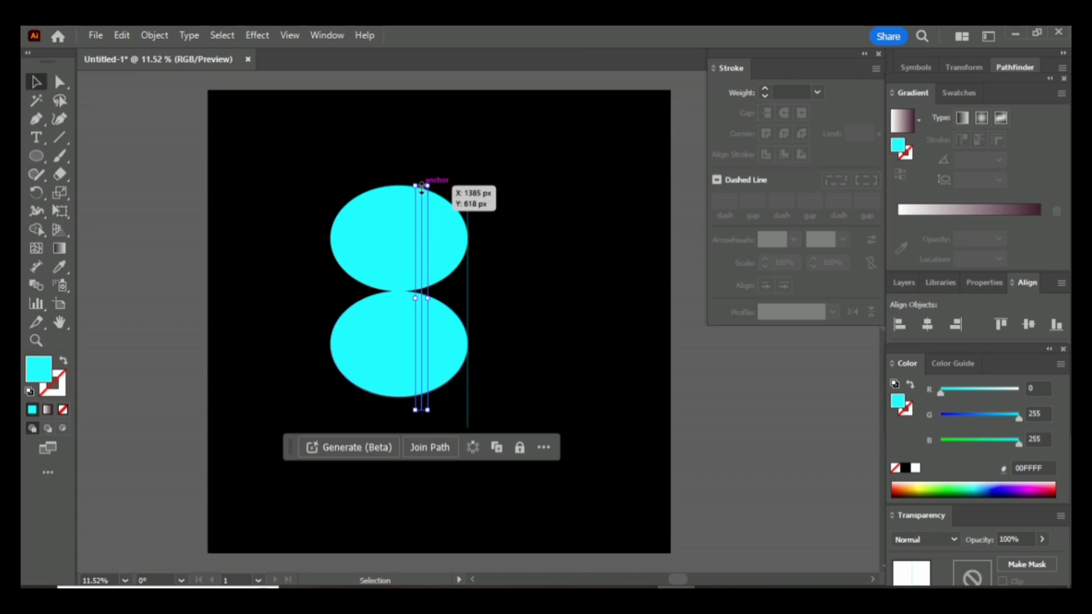
drag(421, 186, 421, 134)
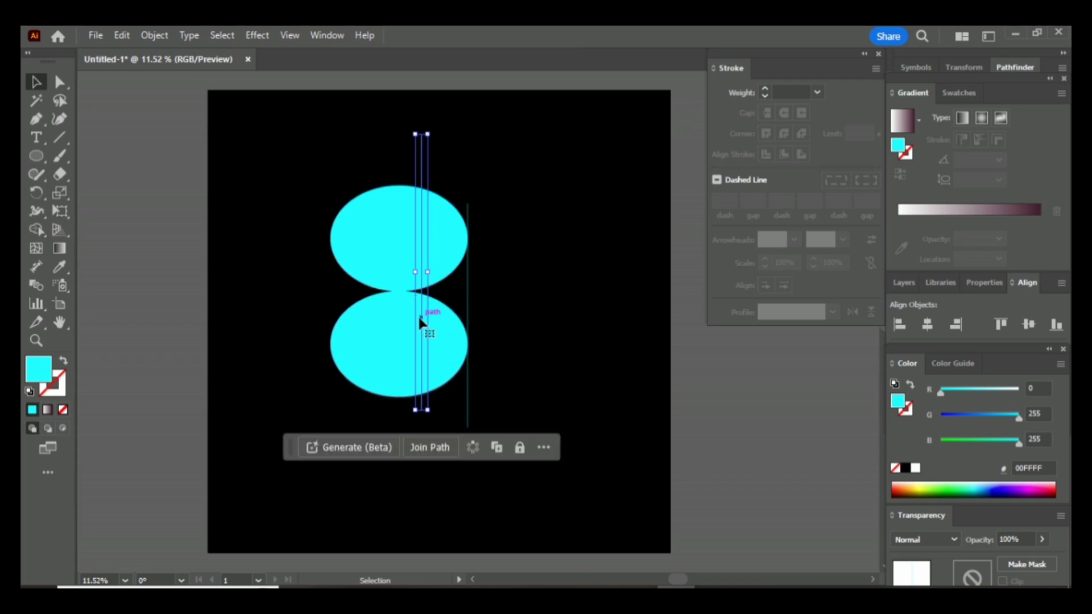
drag(420, 330, 413, 372)
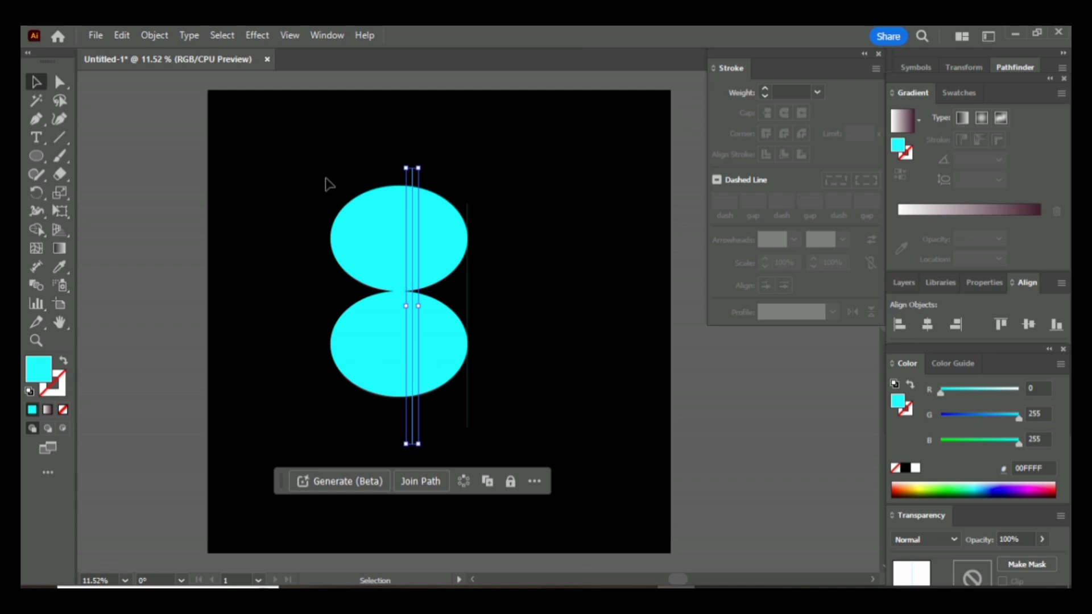
With Shape Builder, merge the lower ellipse's right part with the gap beside the outer line, splitting off the ellipses' left parts.
drag(327, 178, 499, 459)
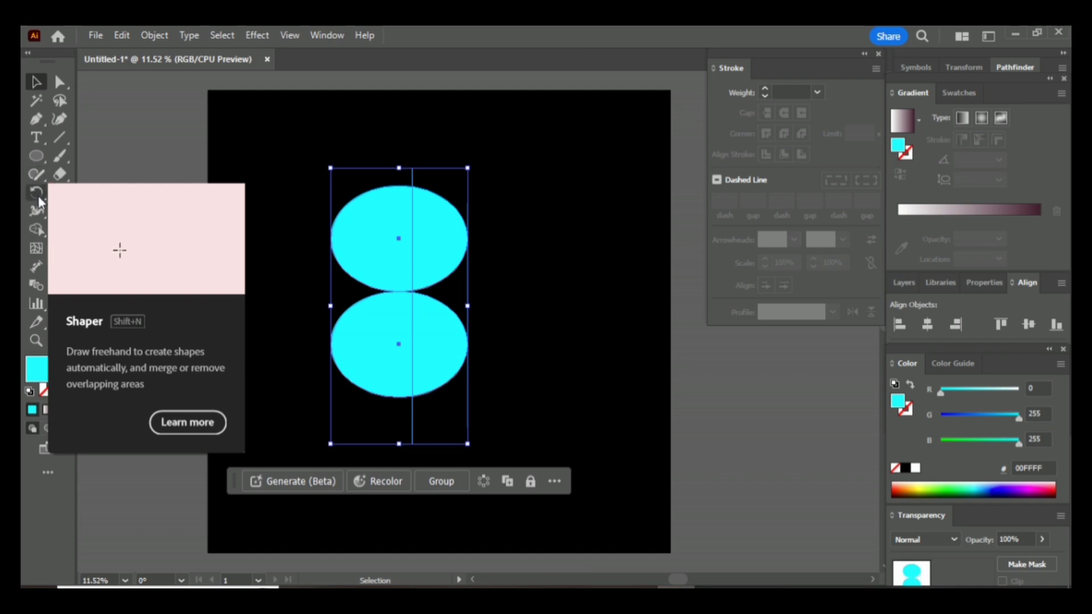
click(37, 230)
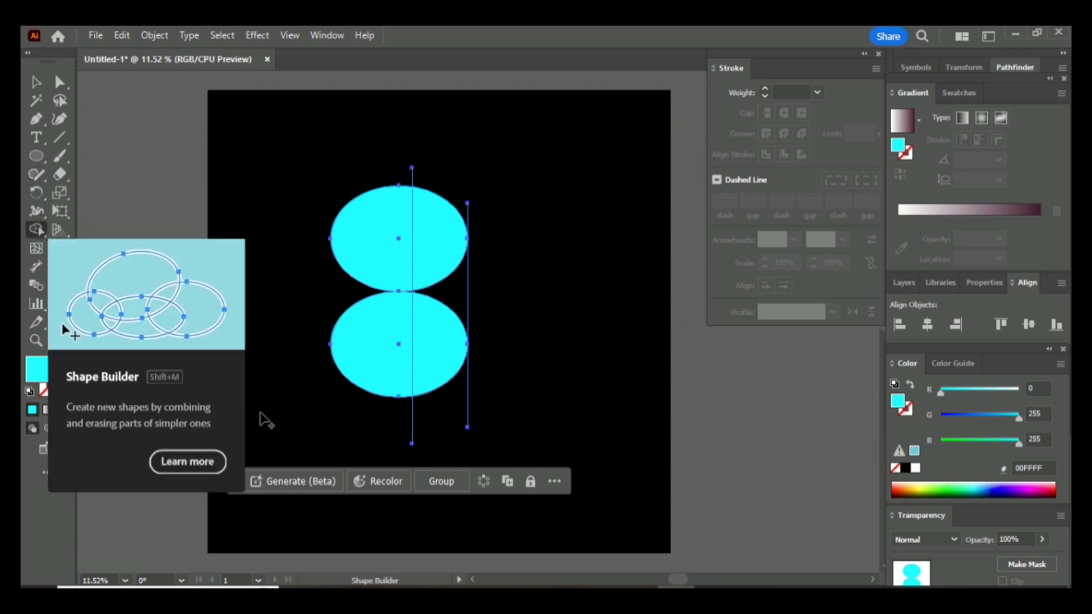
drag(428, 349, 449, 298)
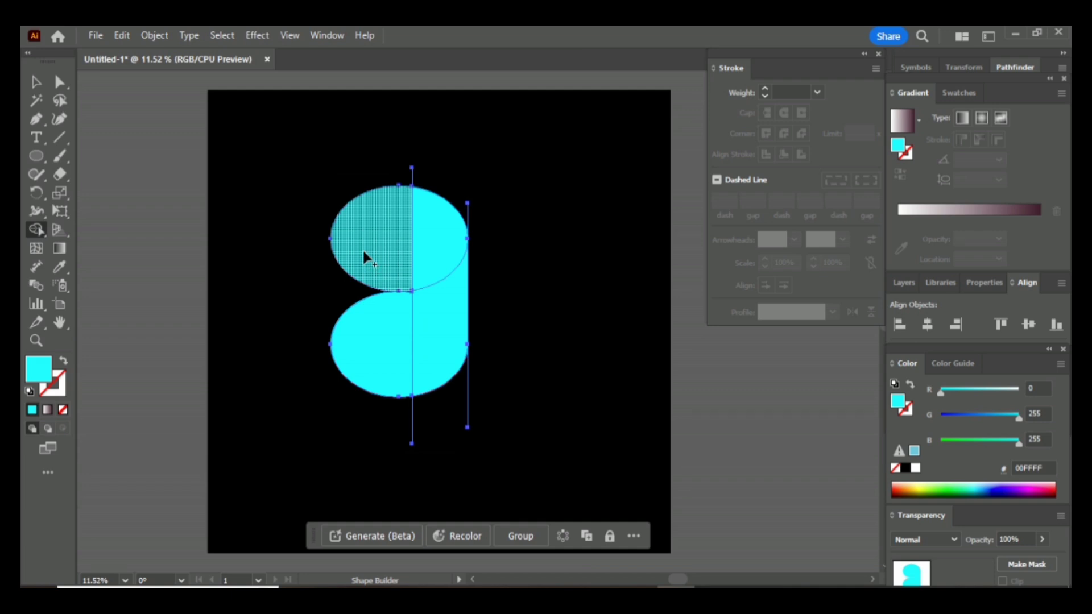
drag(363, 248, 364, 368)
Delete the left parts of the upper and lower ellipses, keeping only the pieces right of the inner vertical line.
click(35, 82)
key(ctrl+a)
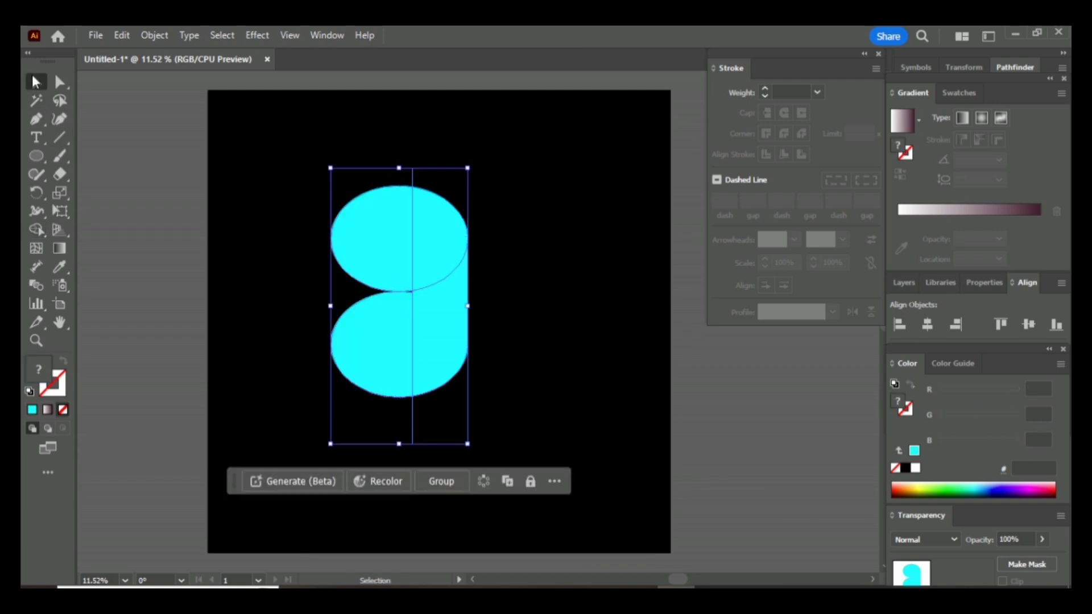
click(196, 298)
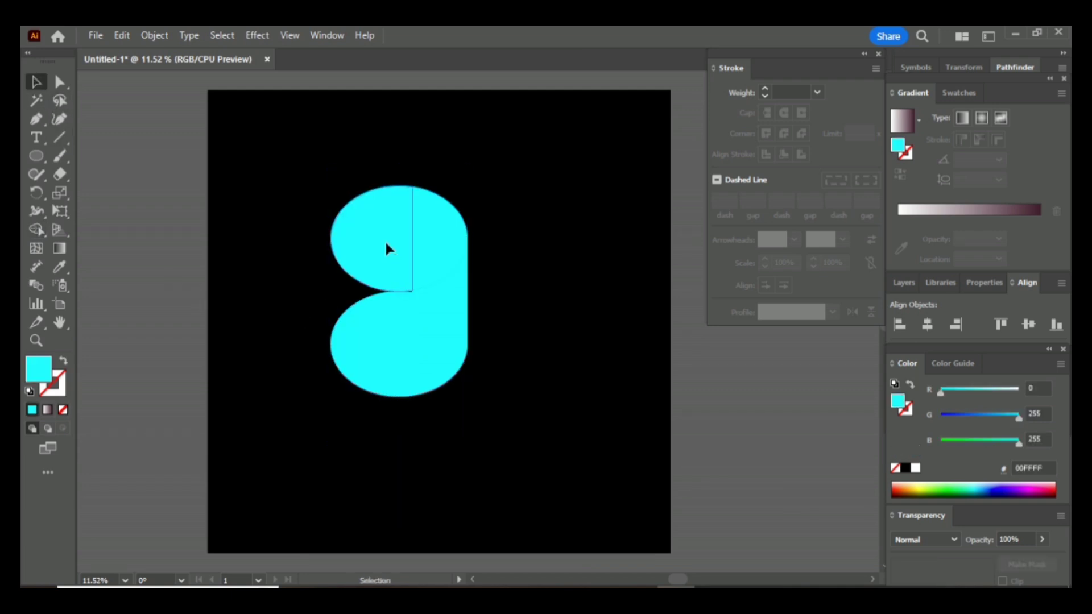
click(386, 248)
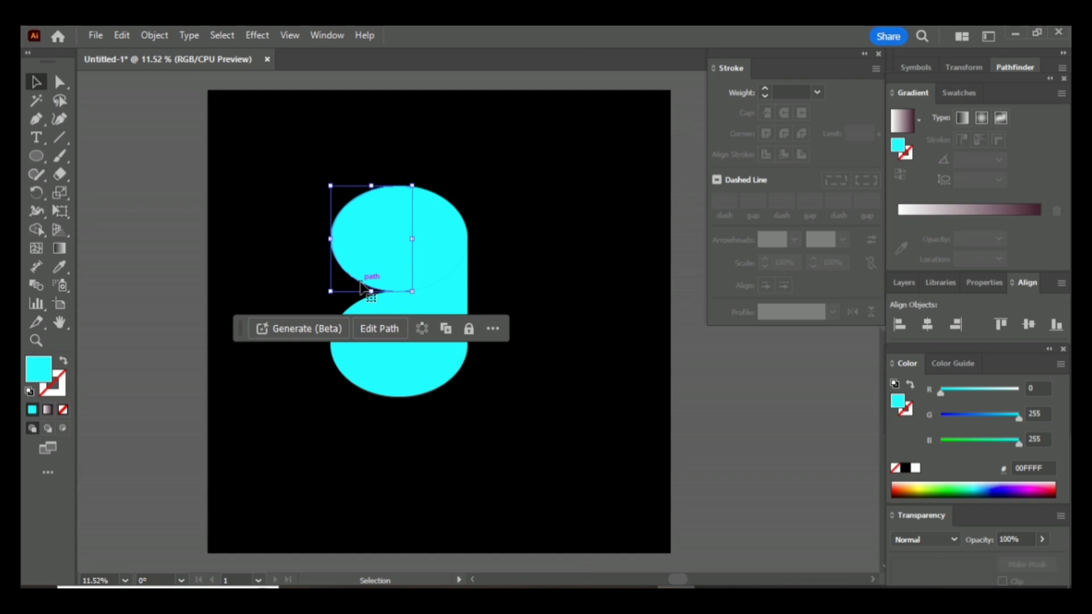
key(Delete)
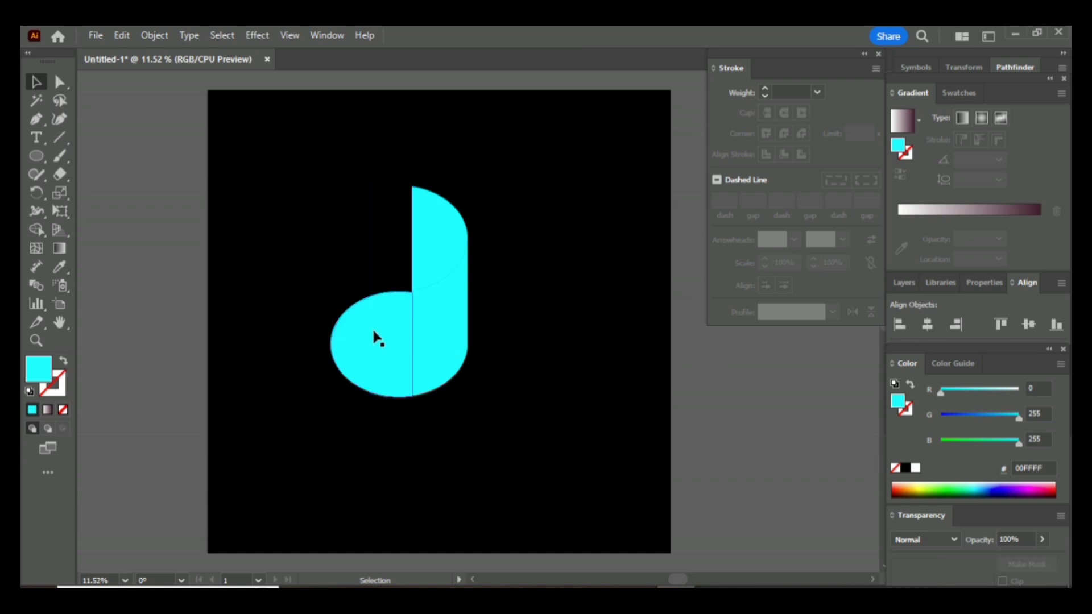
click(374, 333)
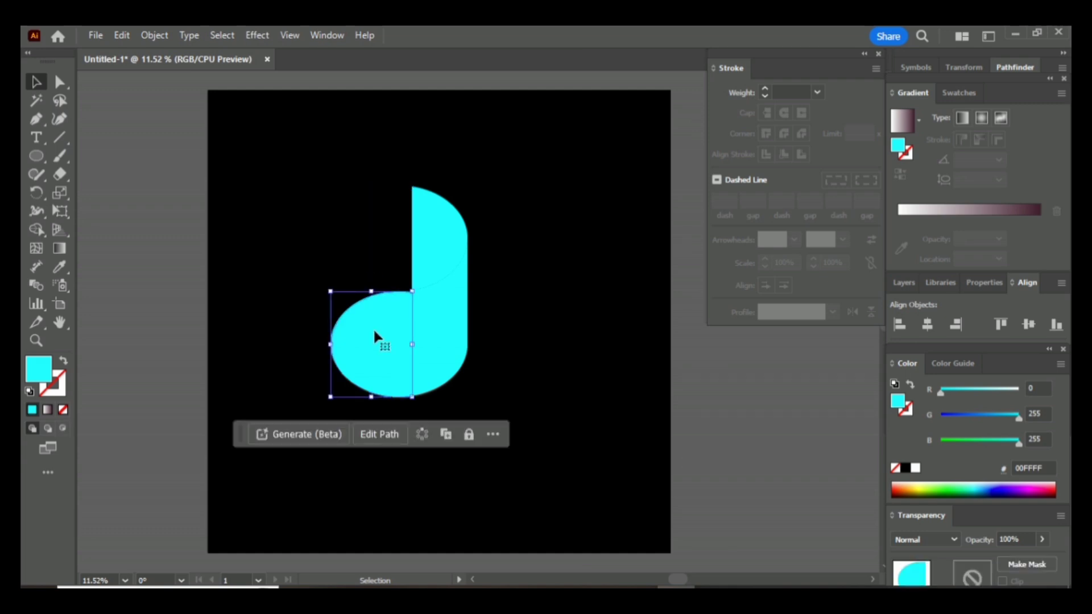
key(Delete)
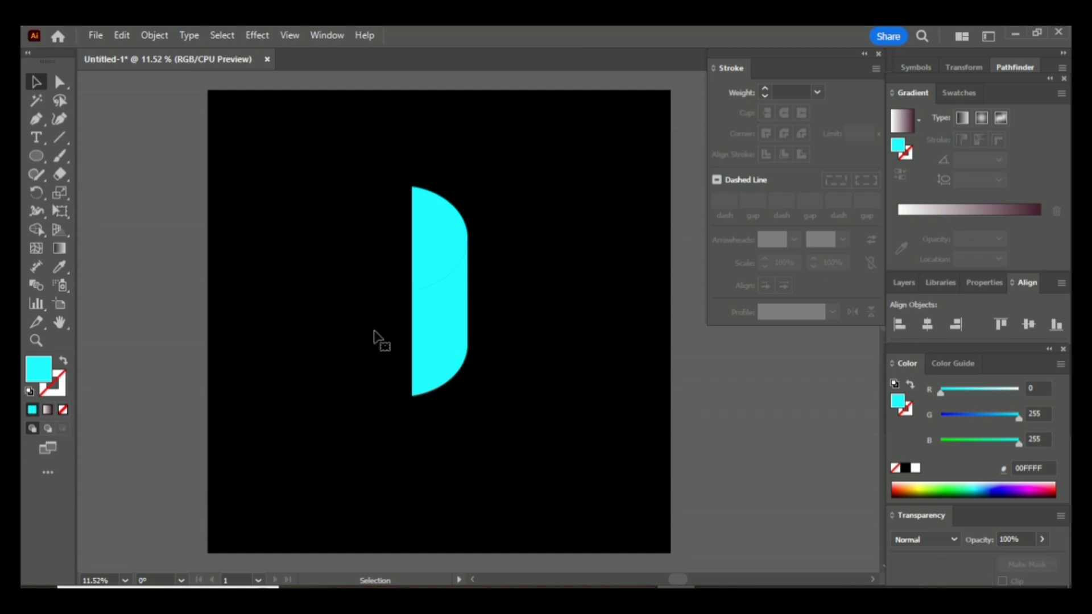
Delete the leftover segments of both vertical lines above and below the cyan shape.
click(471, 211)
key(Delete)
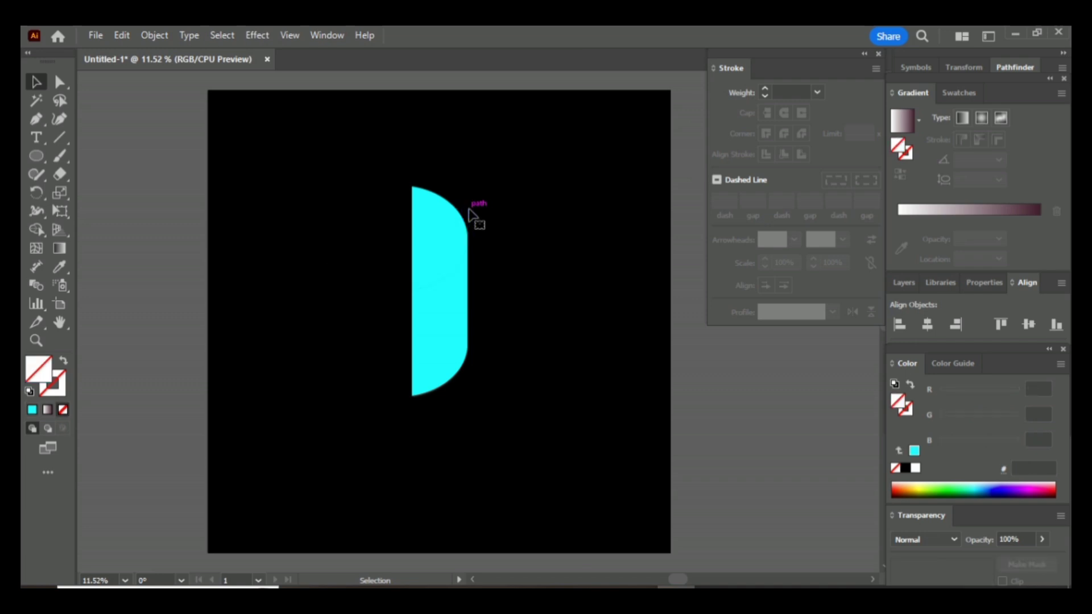
click(468, 390)
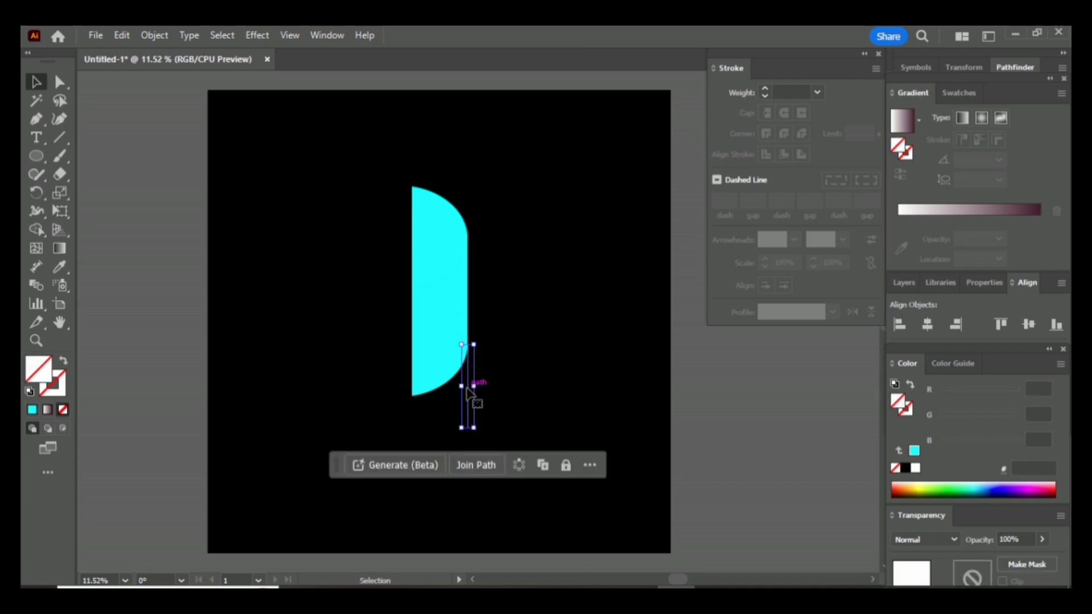
key(Delete)
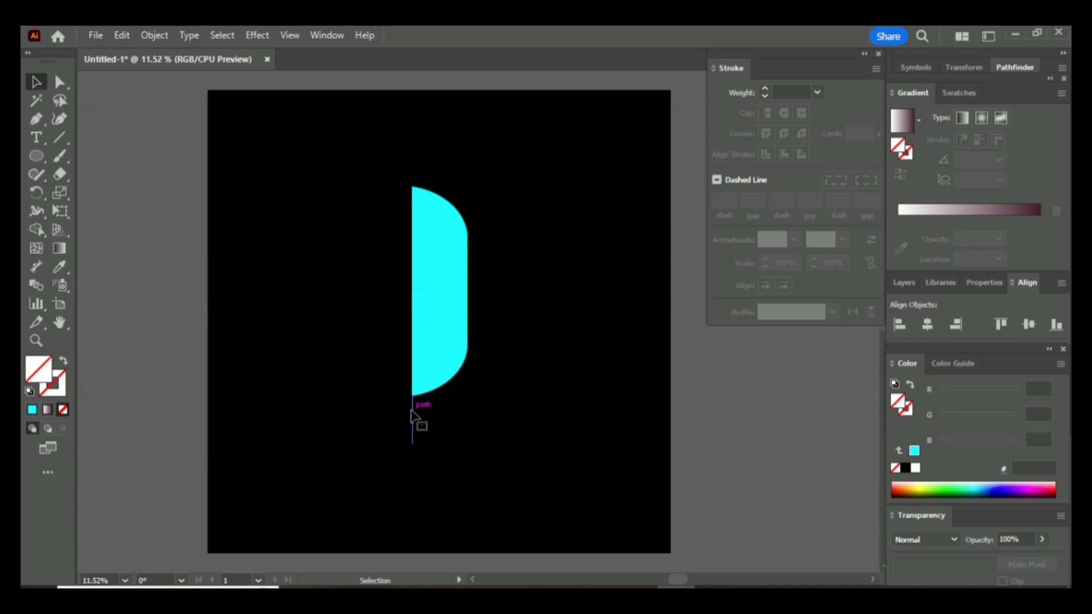
click(413, 418)
key(Delete)
click(413, 181)
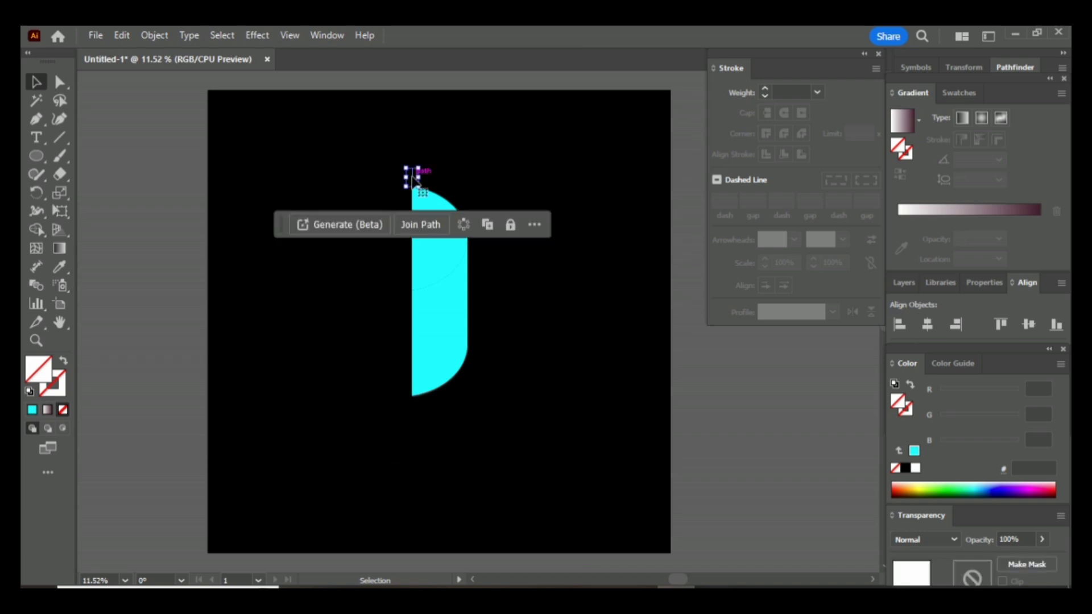
key(Delete)
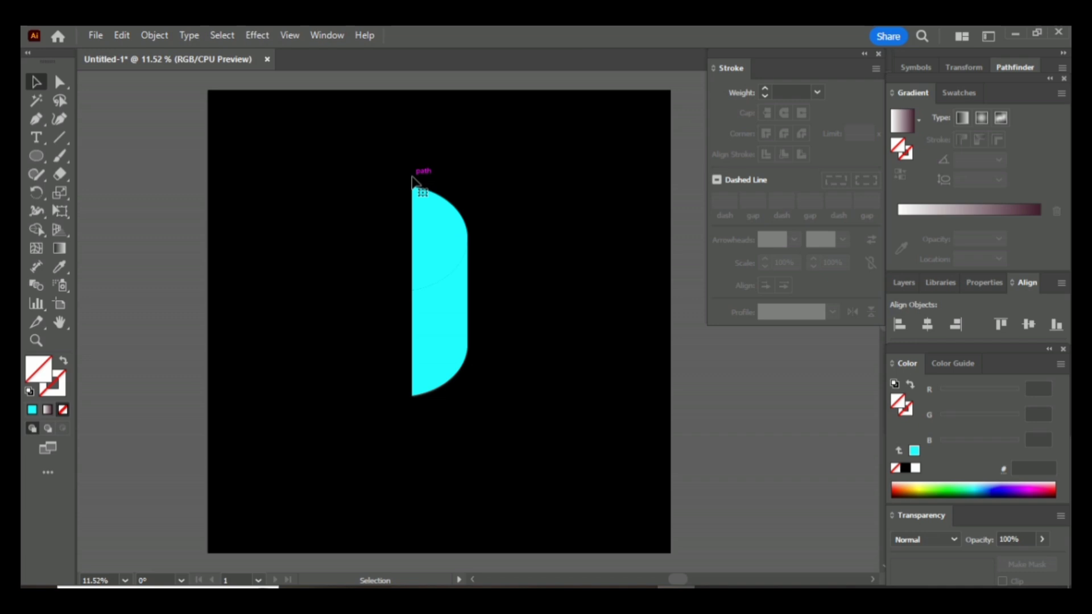
Fill the upper piece of the cyan shape with the linear gradient from white to dark maroon.
click(436, 220)
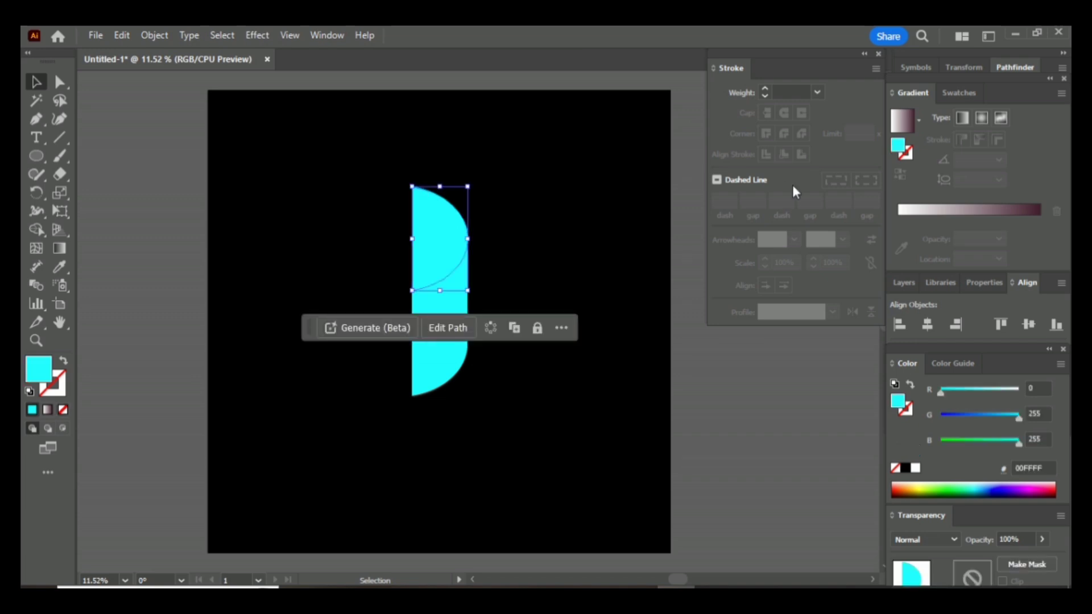
click(966, 92)
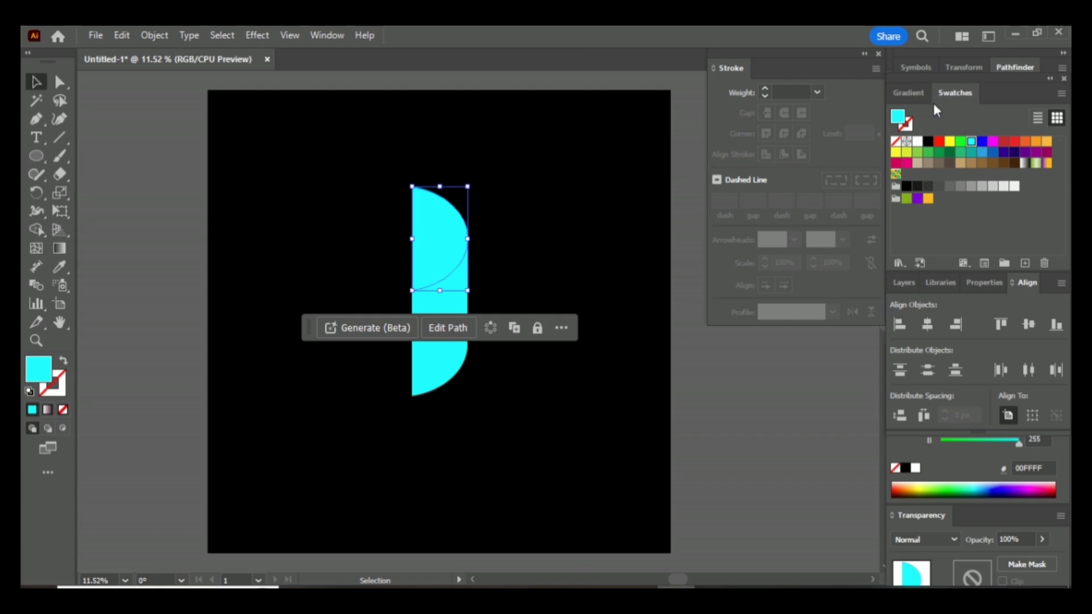
click(59, 249)
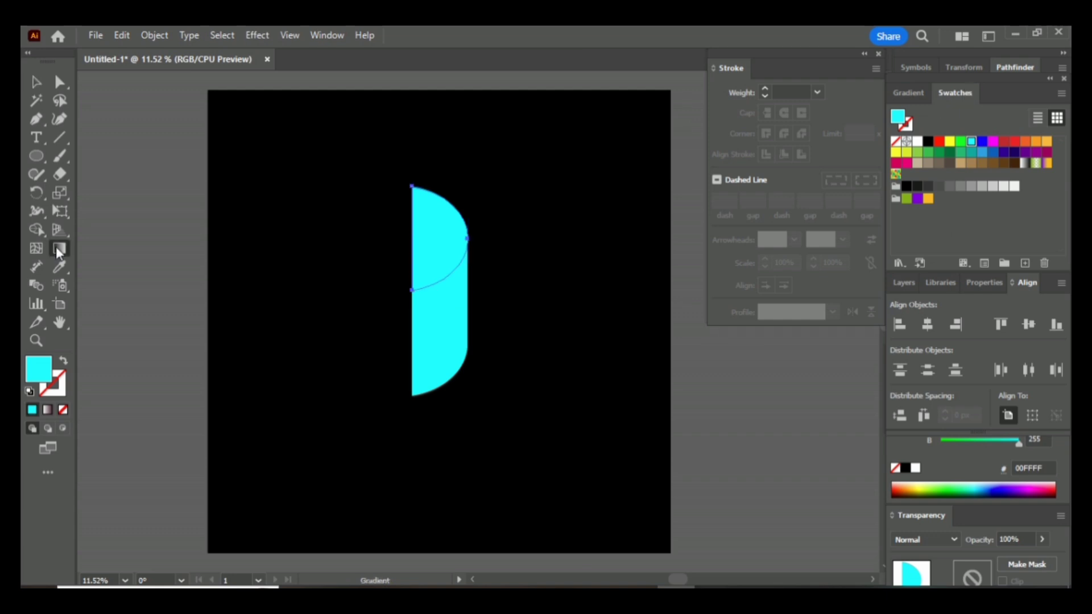
double_click(57, 248)
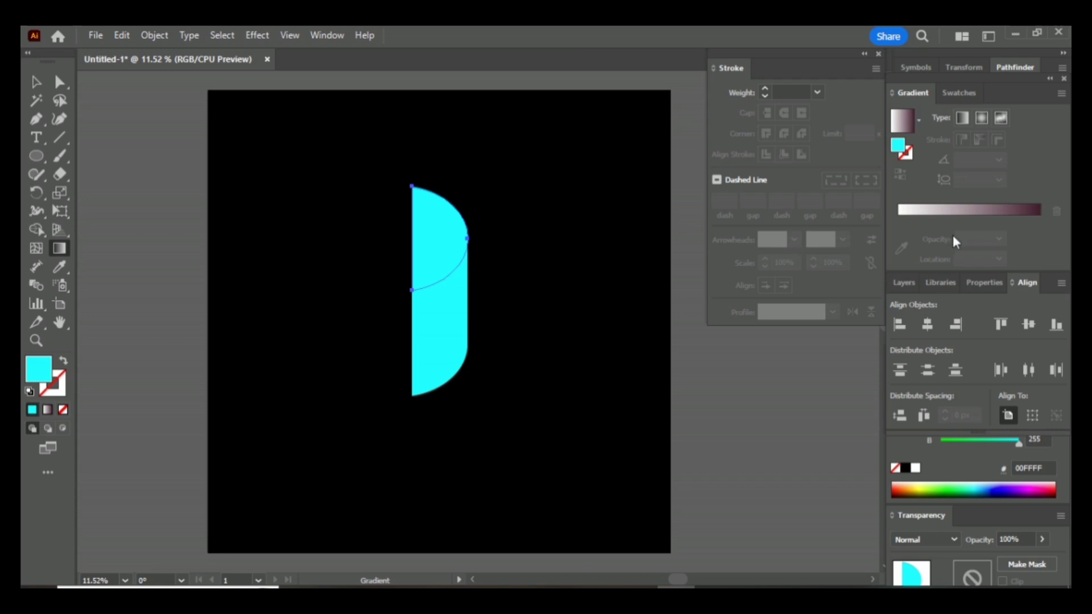
click(966, 211)
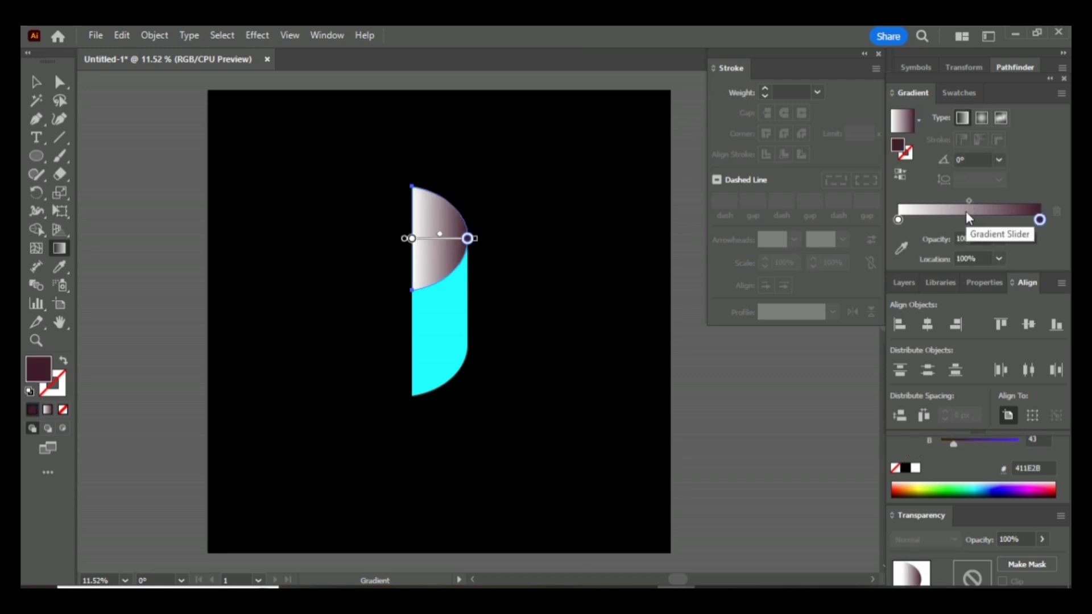
Change the dark end stop of the upper piece's gradient to purple 523254 and deselect the piece.
double_click(1041, 220)
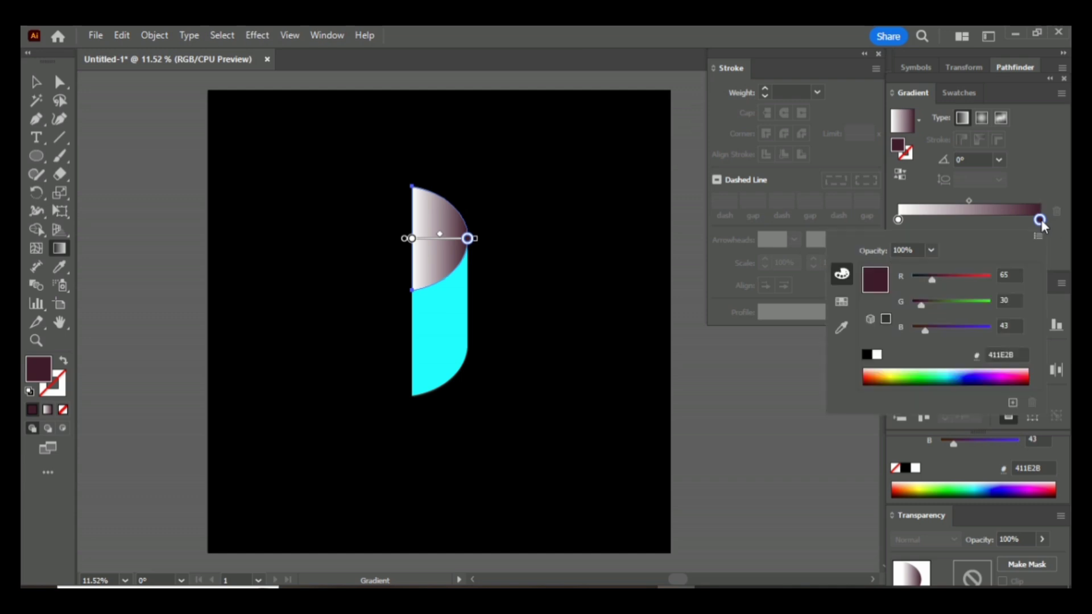
drag(920, 305, 940, 279)
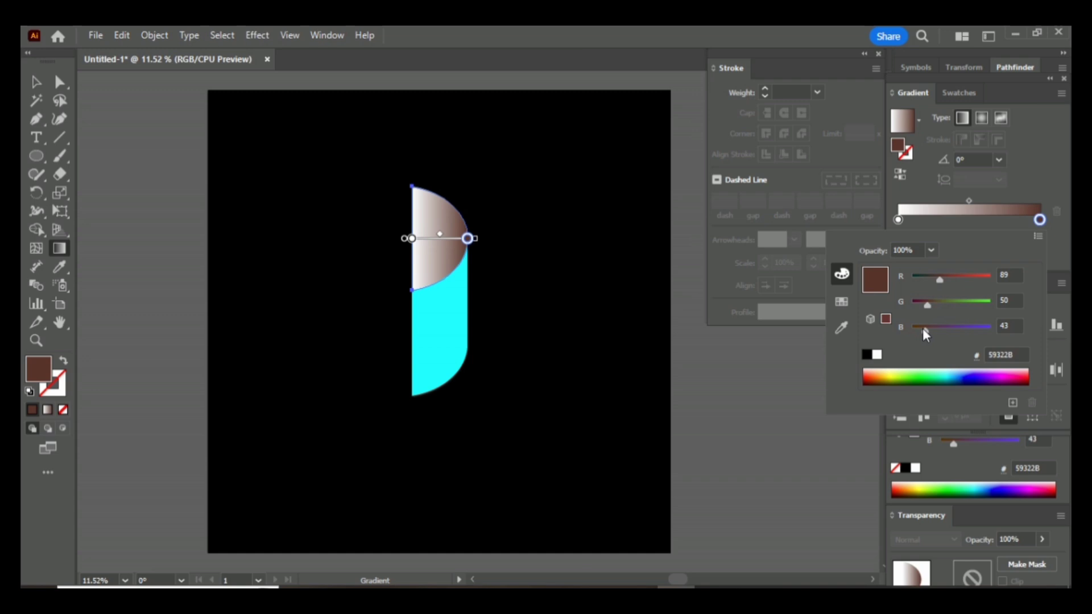
drag(923, 328, 936, 334)
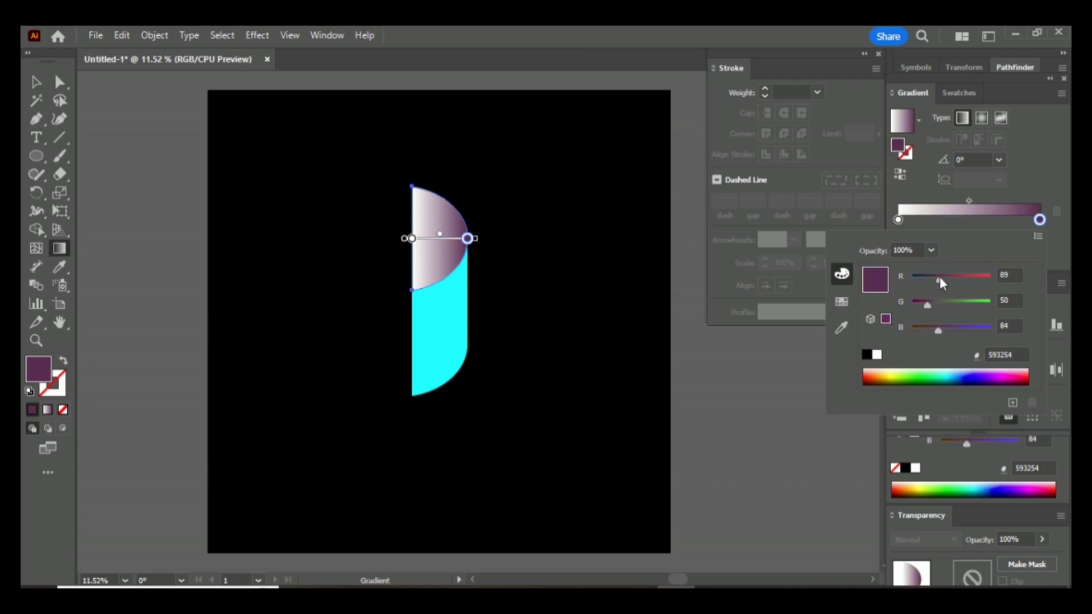
drag(943, 277, 940, 281)
click(29, 83)
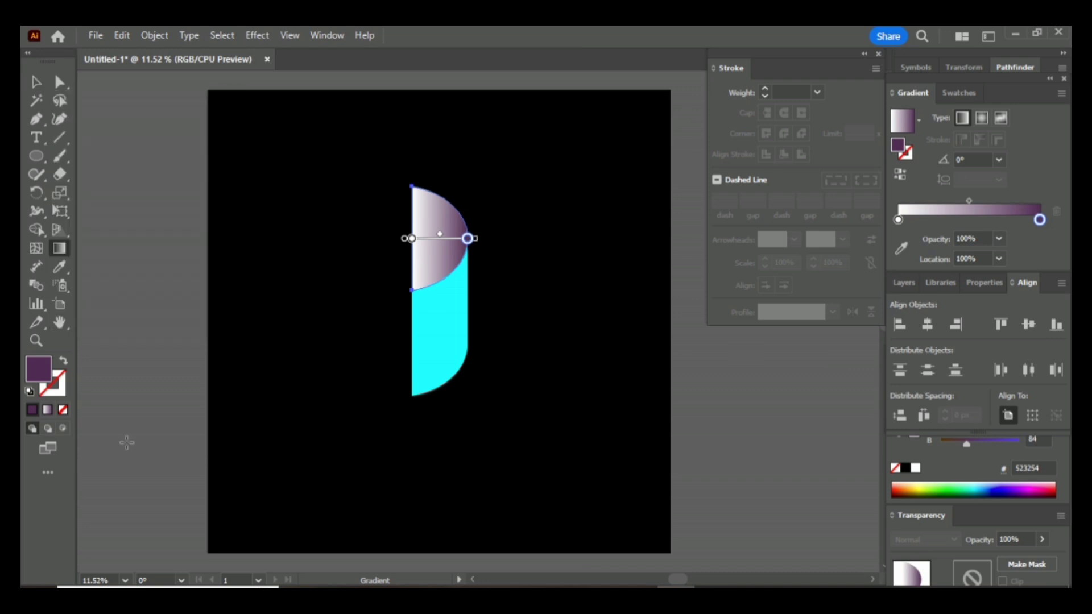
click(37, 83)
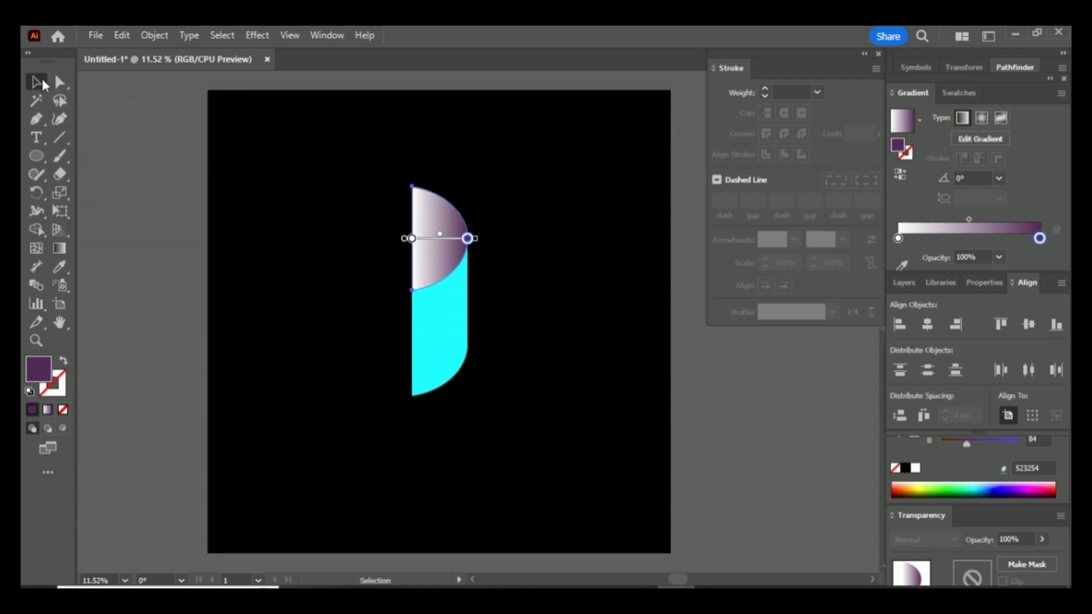
click(361, 383)
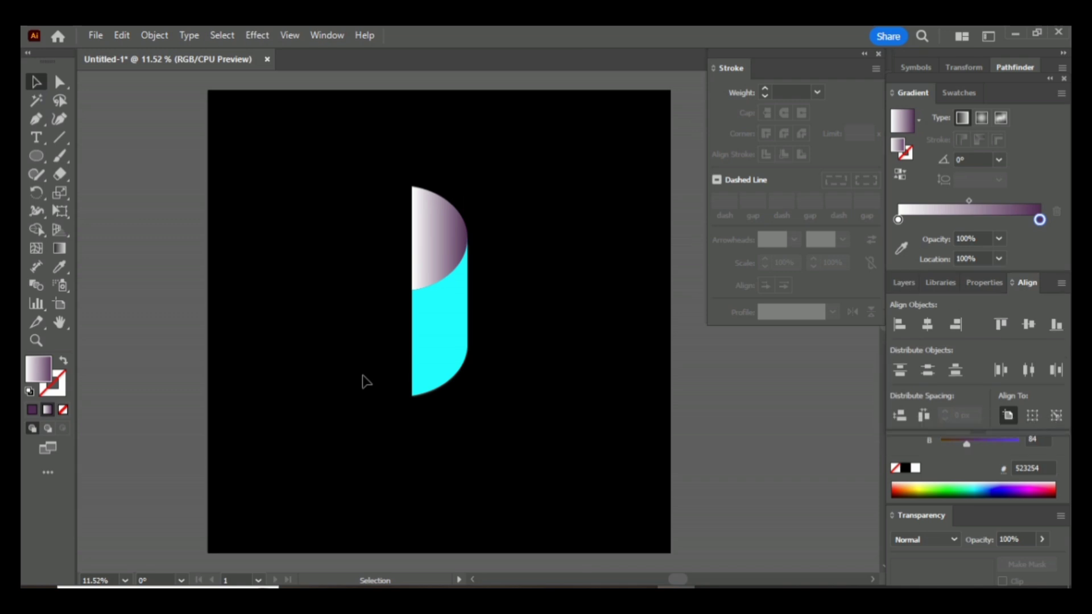
Group the gradient-filled upper piece with the cyan lower piece.
drag(396, 183, 509, 468)
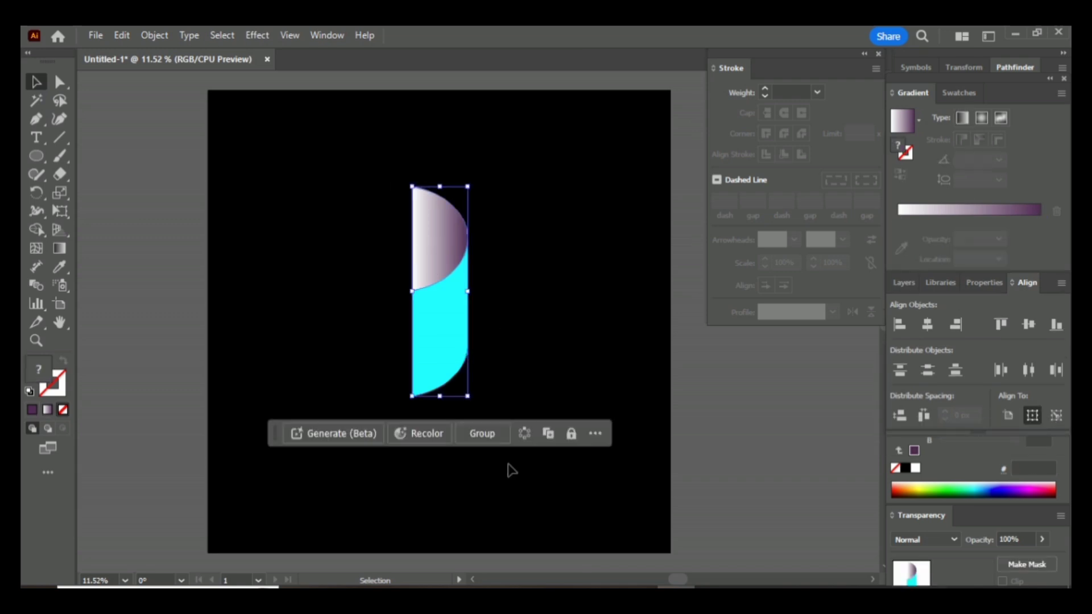
key(a)
key(ctrl+g)
key(v)
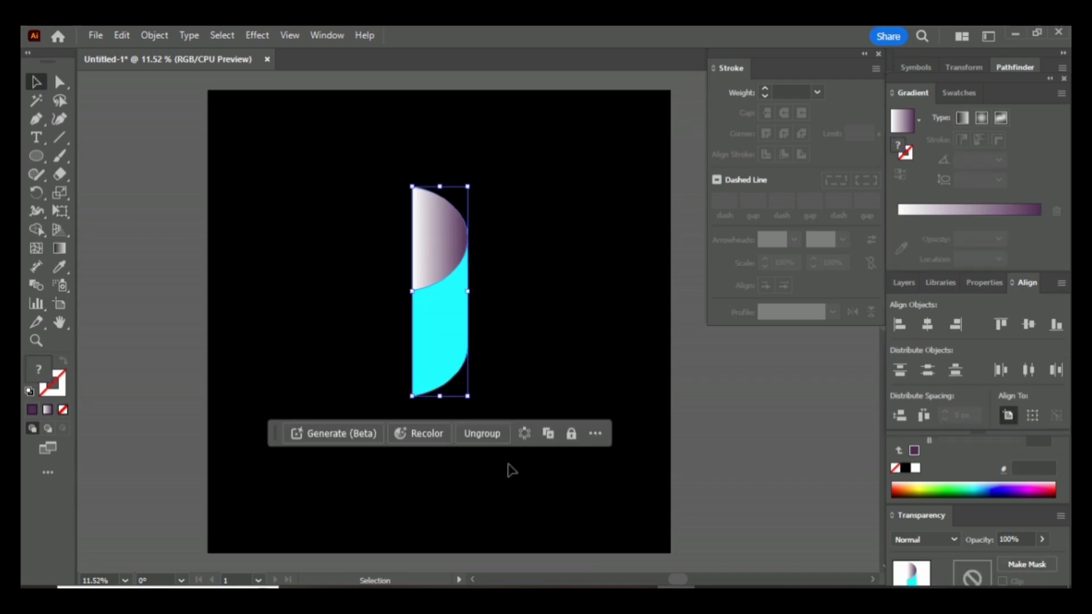
click(503, 349)
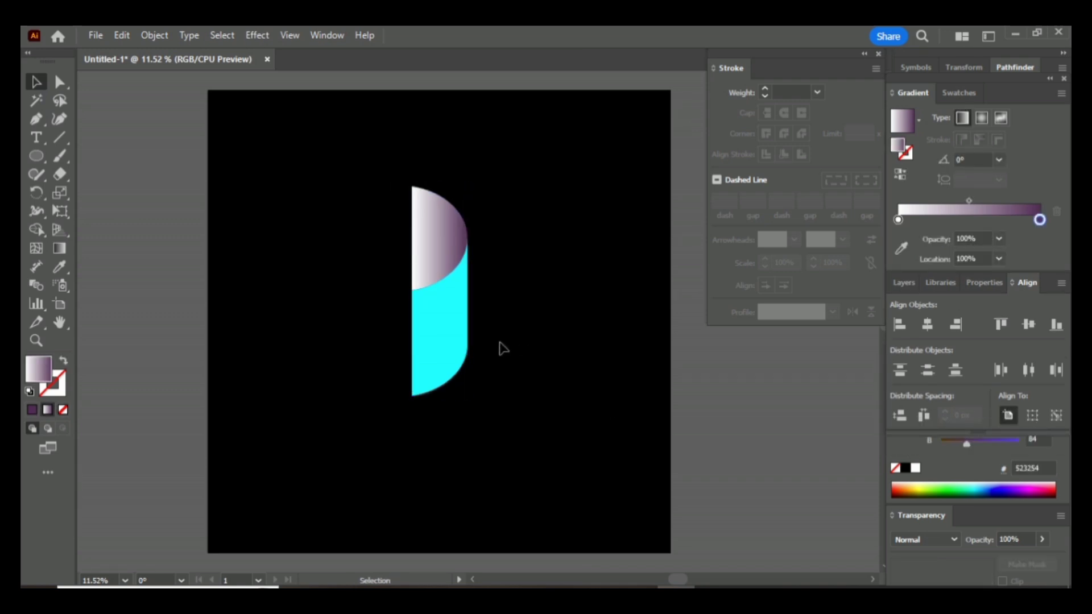
Create a copy of the group reflected across the horizontal axis.
click(461, 343)
right_click(461, 341)
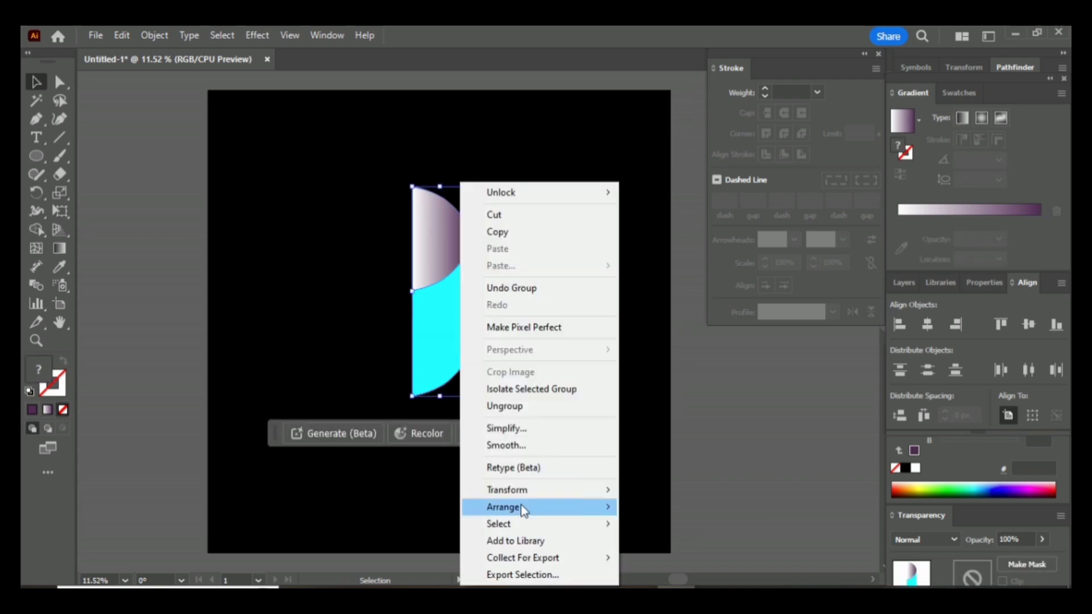
mouse_move(489, 492)
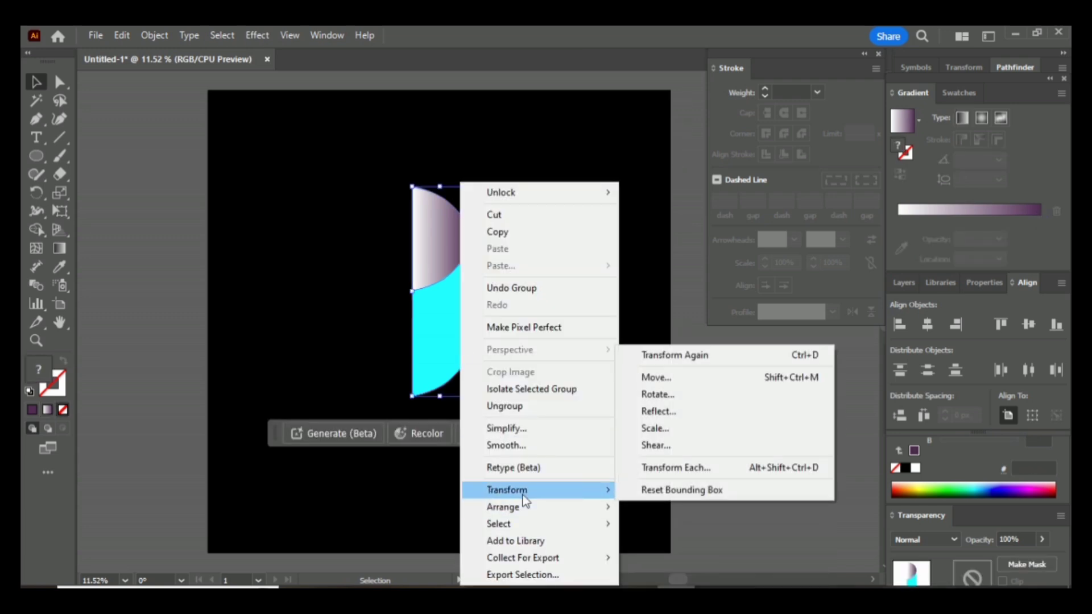
click(655, 412)
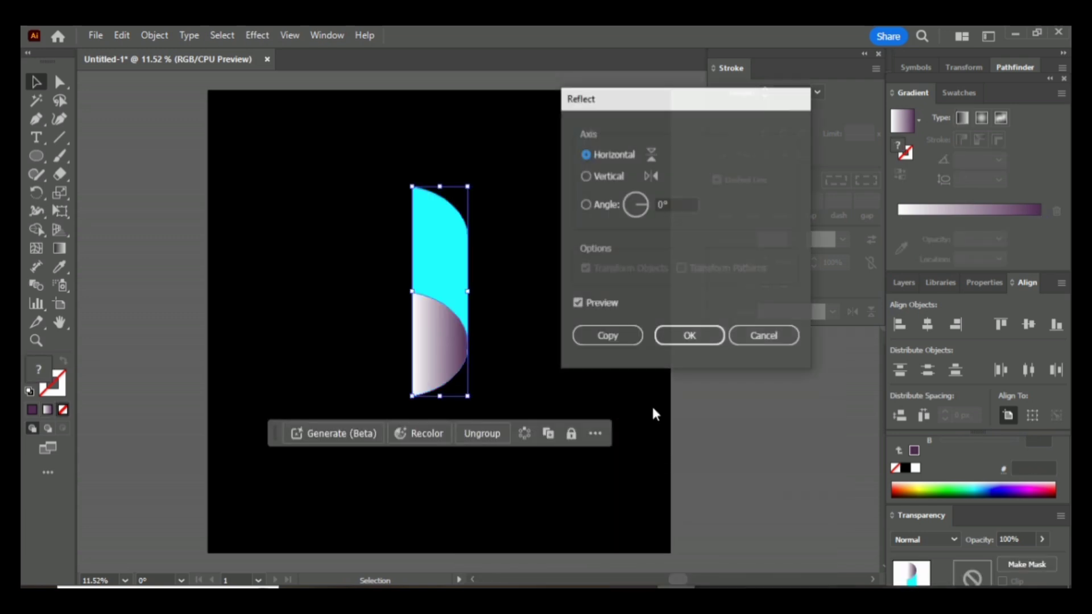
click(599, 340)
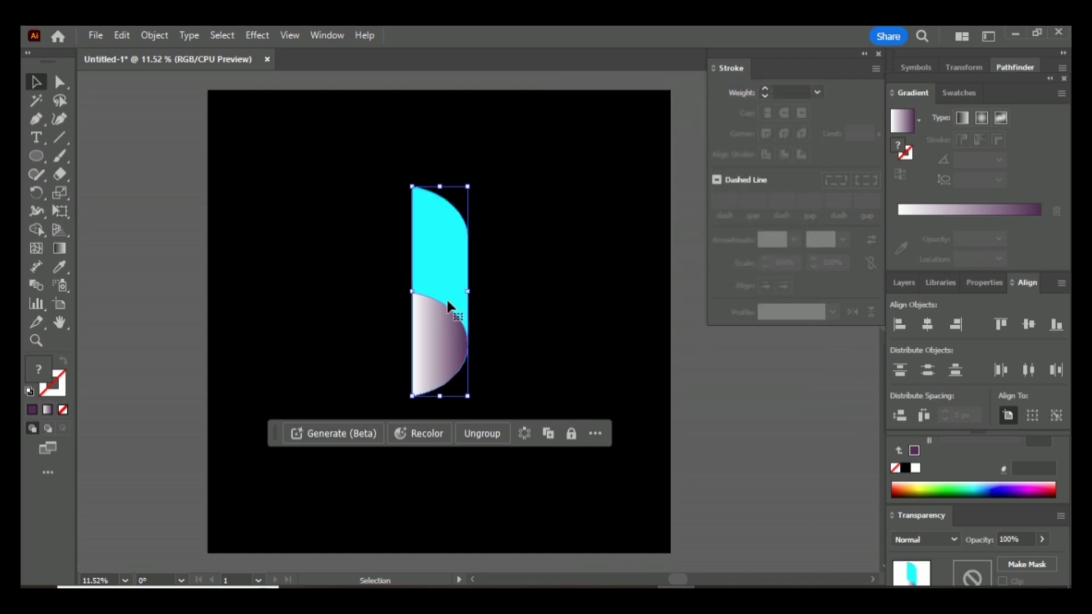
Move the reflected copy against the original group's left side and reflect it across the vertical axis.
drag(440, 340, 401, 375)
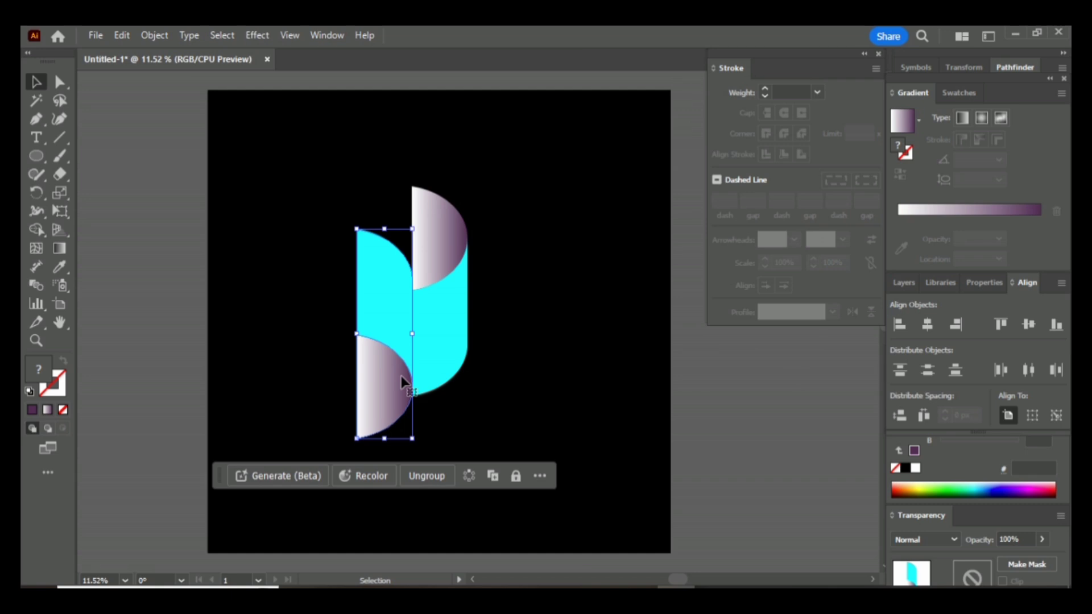
right_click(401, 375)
mouse_move(440, 490)
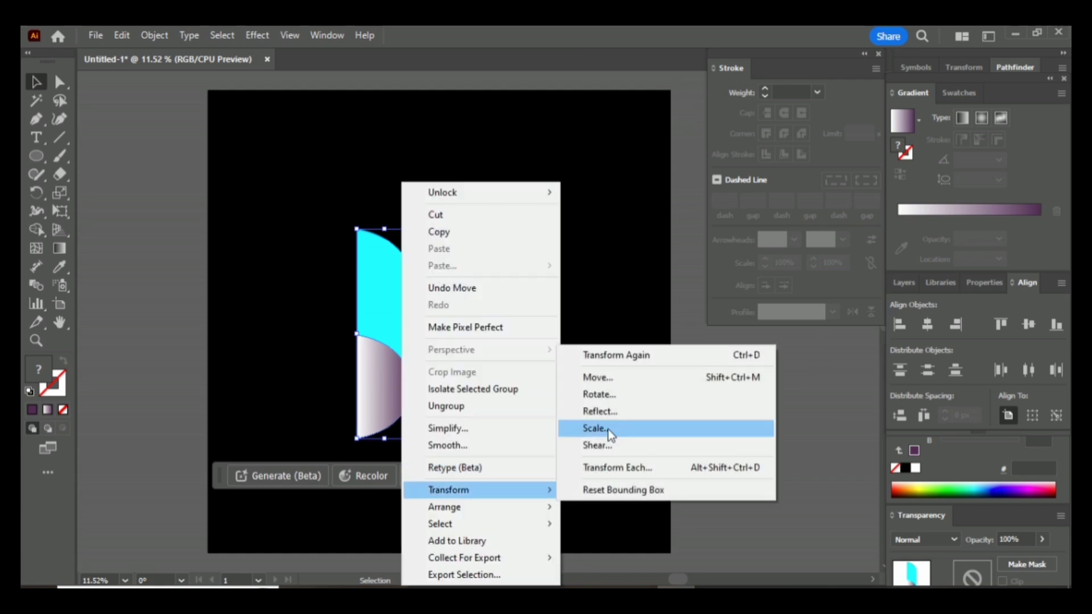
click(616, 417)
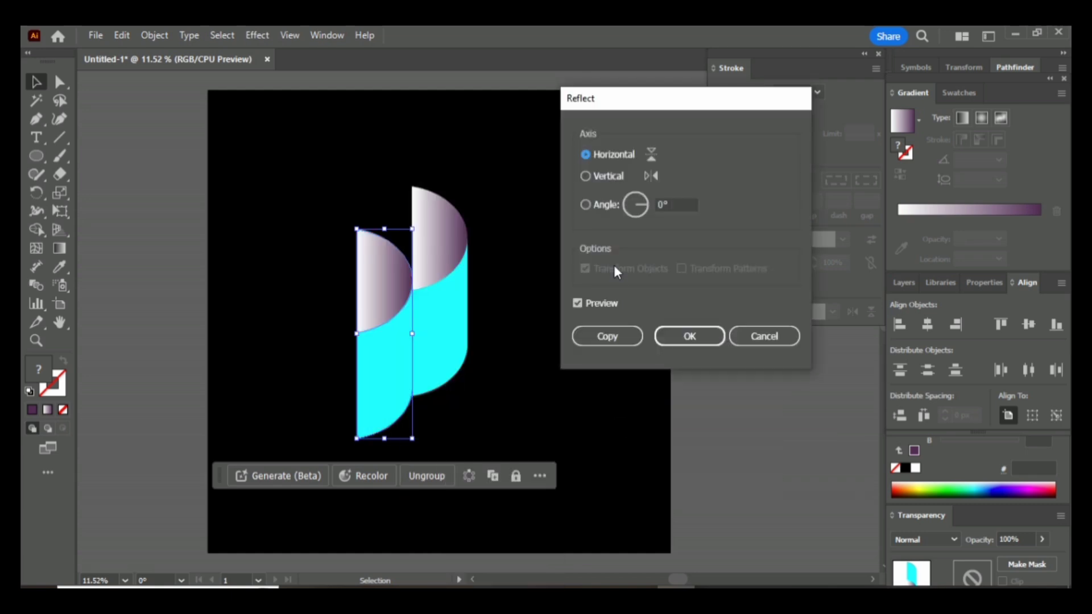
click(585, 176)
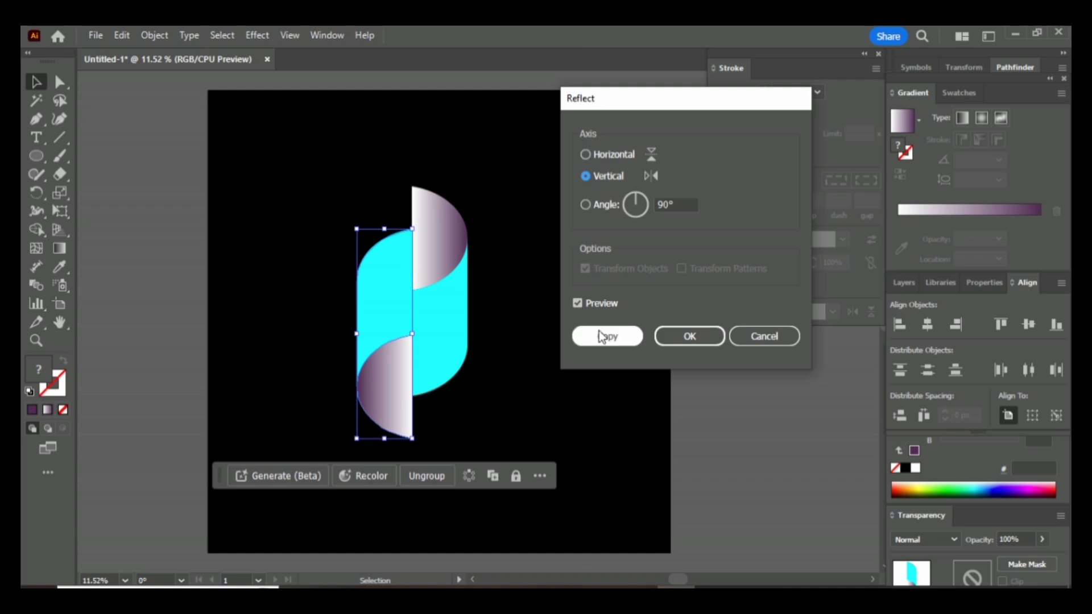
click(683, 340)
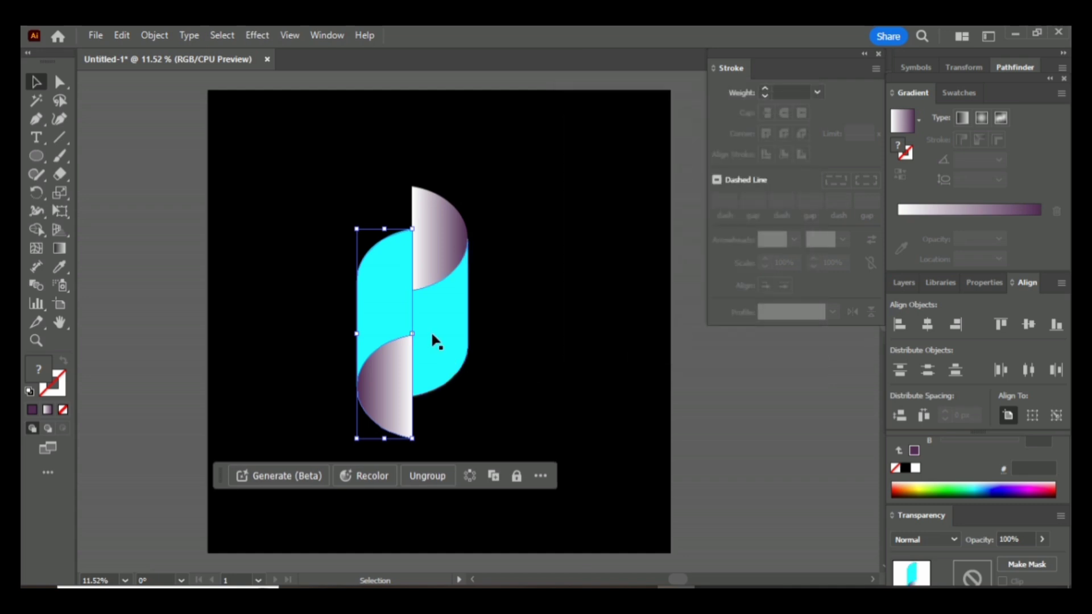
Move the left group down until its cyan piece joins the right group's cyan piece as one ribbon.
drag(385, 295, 383, 362)
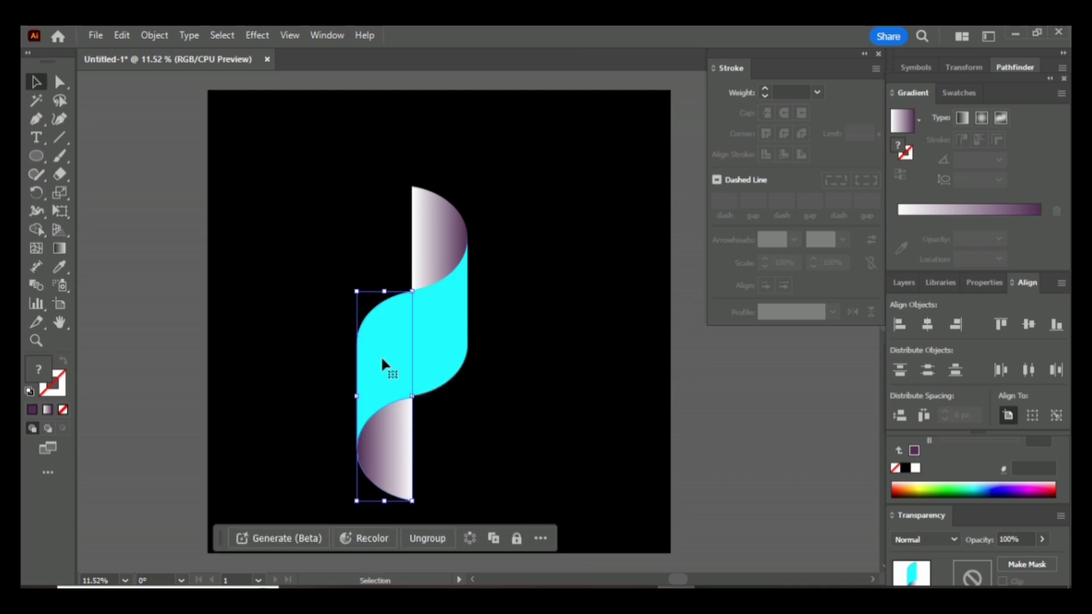
click(470, 407)
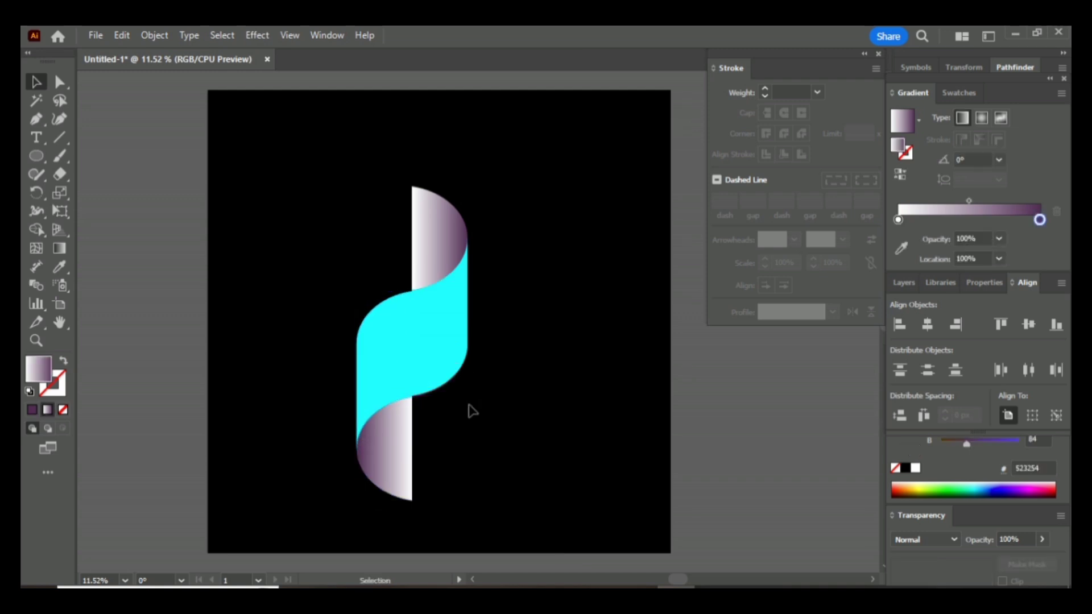
click(400, 381)
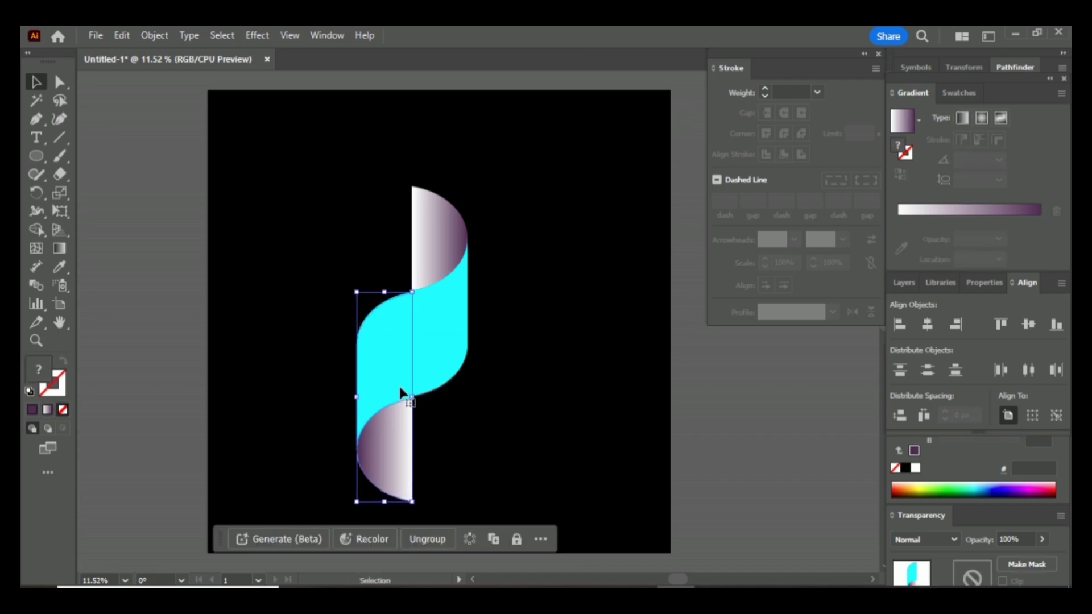
click(468, 442)
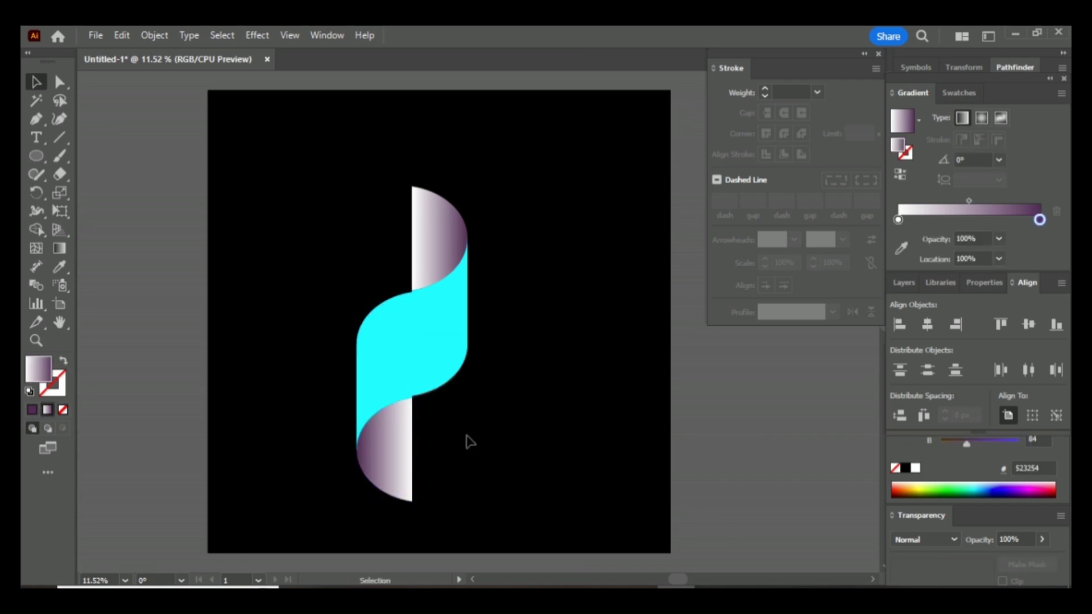
Nudge the left group slightly upward to line up its curved edges with the right group's.
click(401, 370)
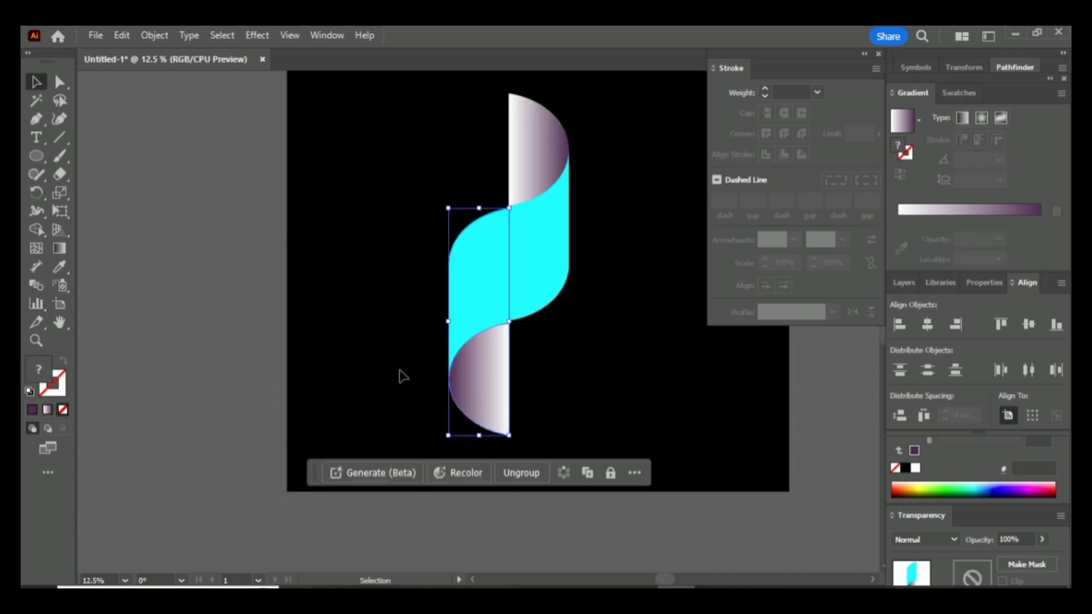
key(ctrl+equal)
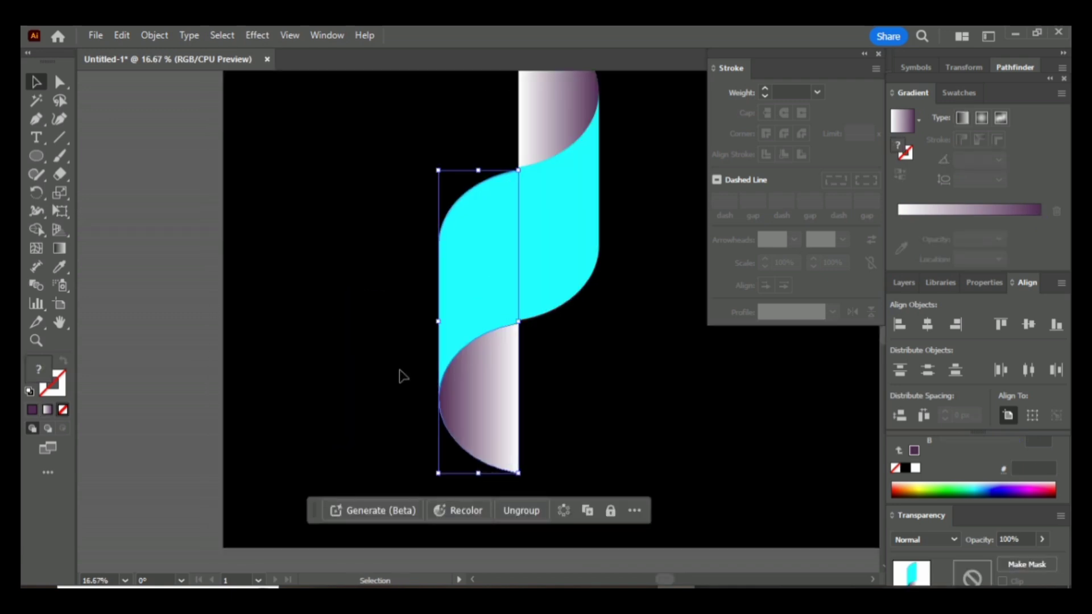
key(ctrl+equal)
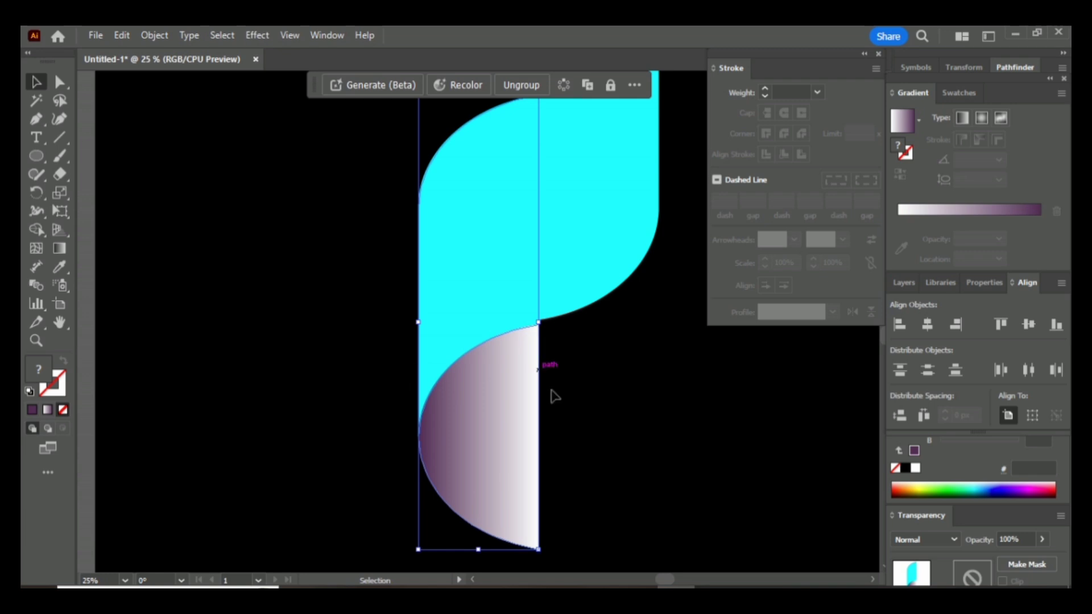
click(557, 402)
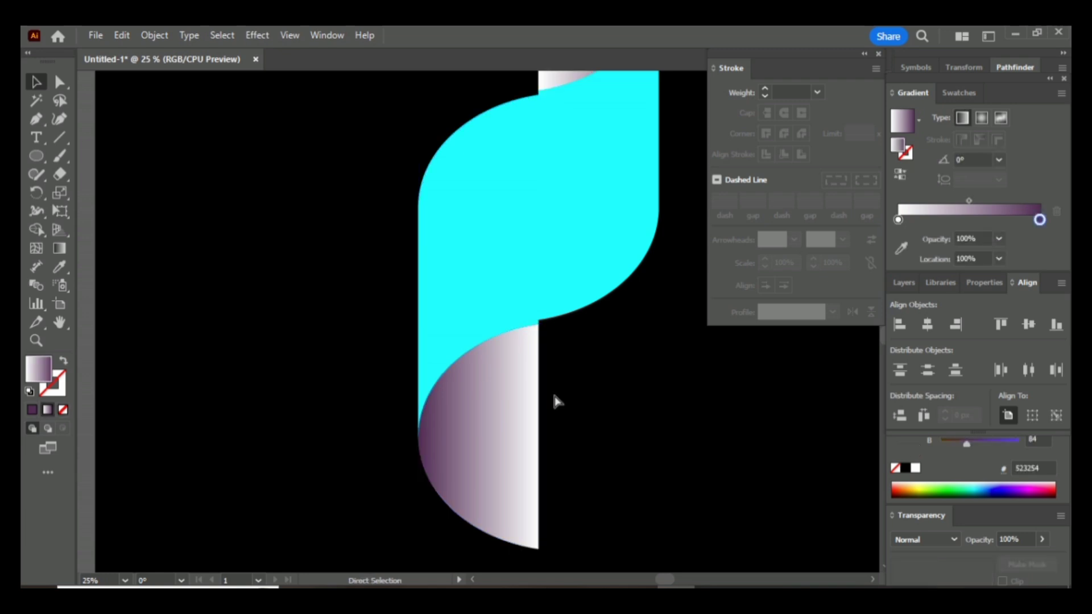
key(ctrl+minus)
click(500, 297)
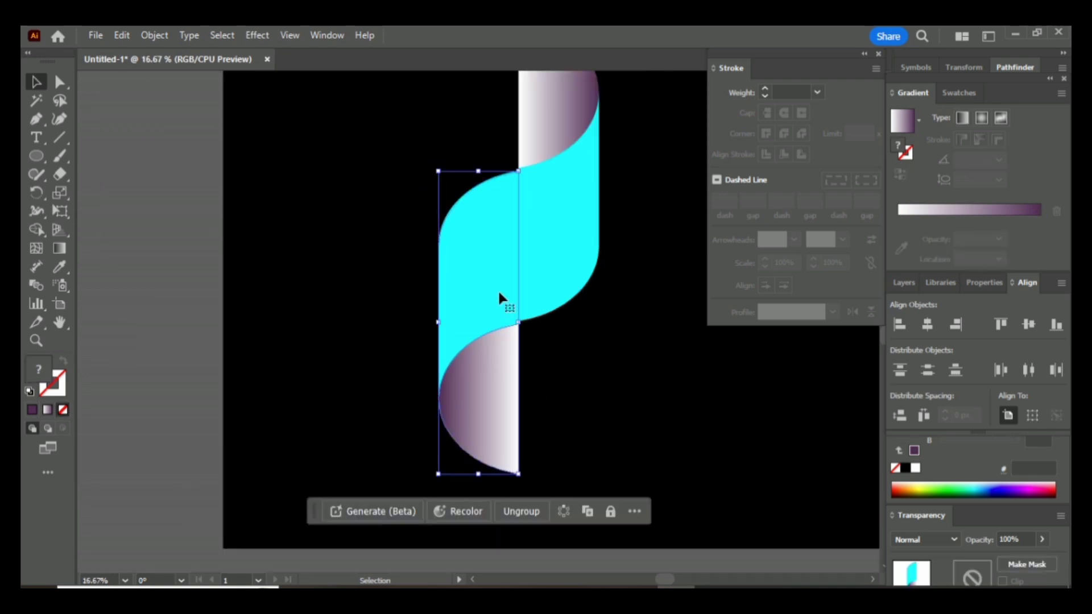
drag(499, 293, 499, 290)
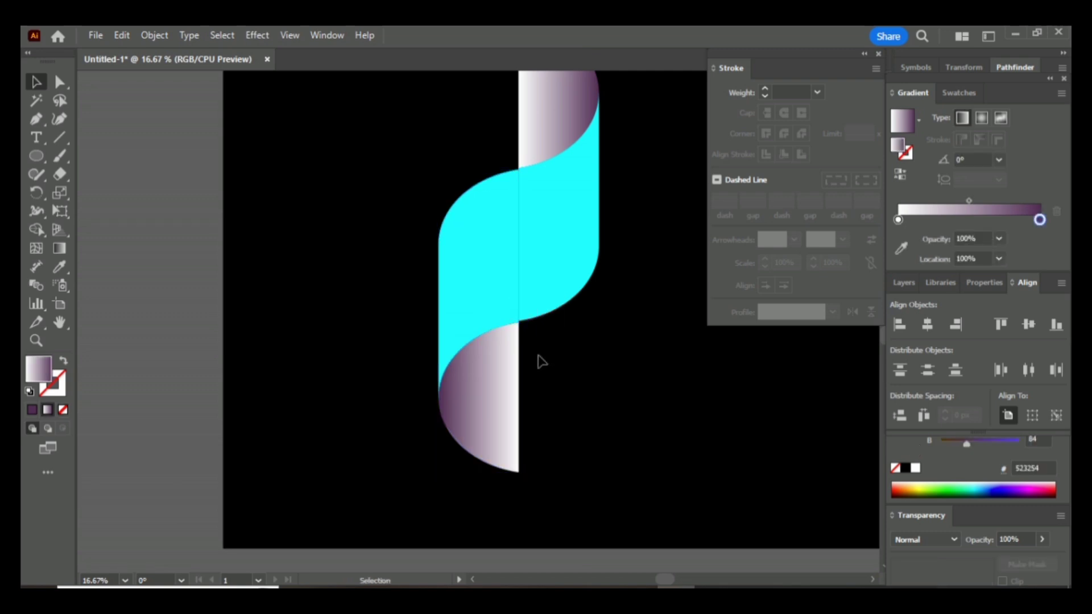
drag(494, 311, 493, 305)
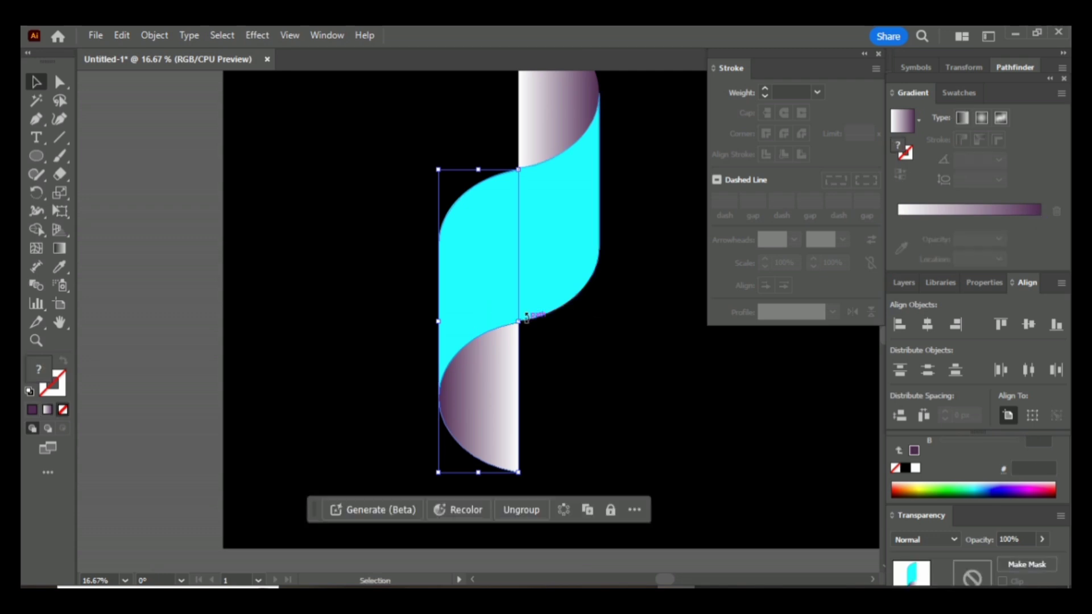
Fine-tune the left group's position so the lower cyan edges meet cleanly at the centre seam.
key(a)
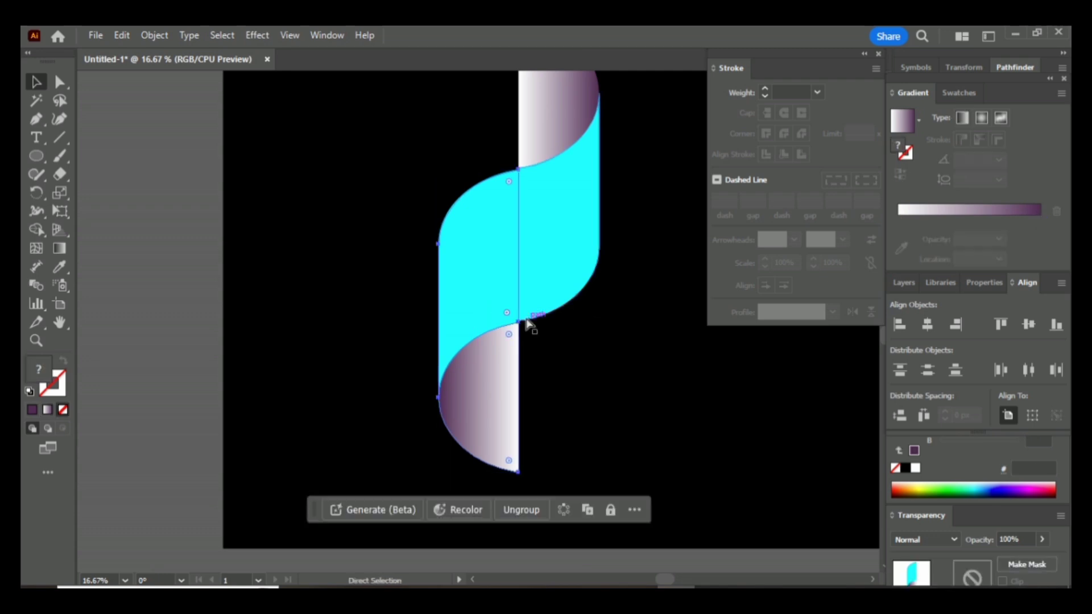
key(ctrl+equal)
click(626, 397)
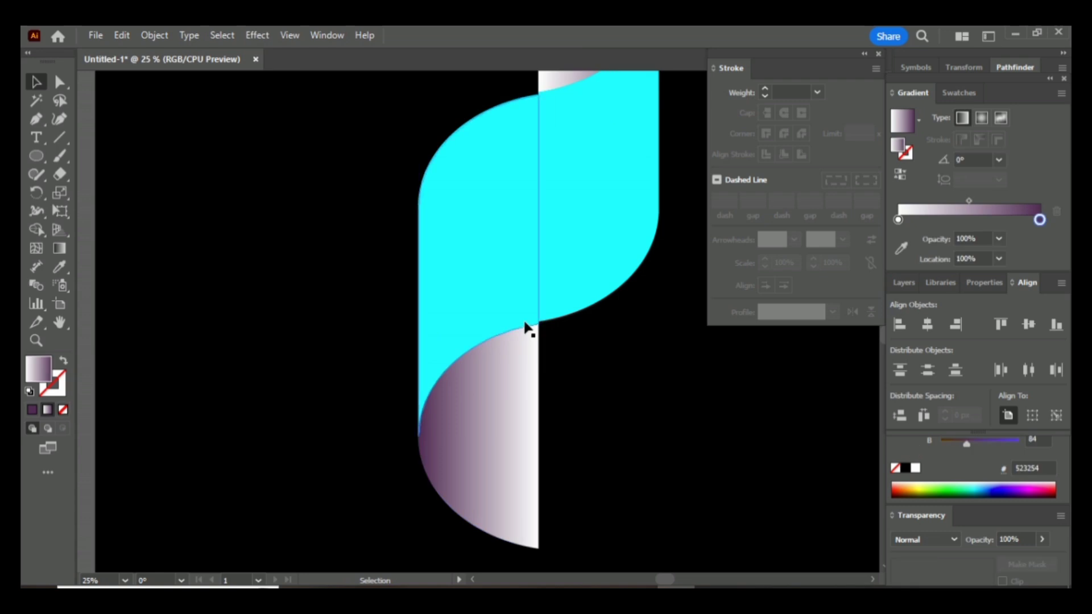
drag(514, 286, 514, 287)
click(581, 419)
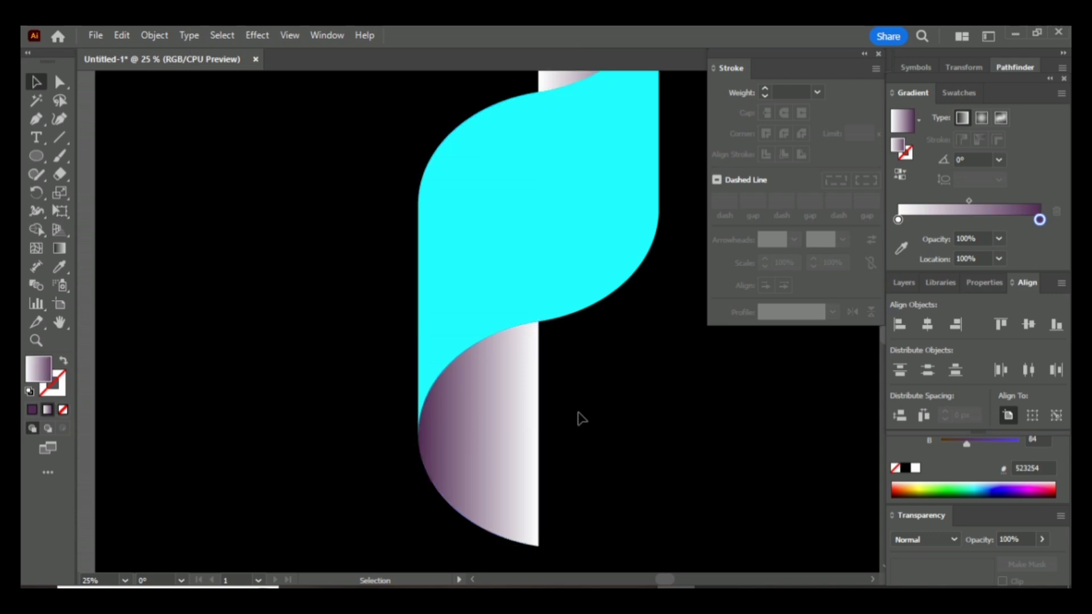
Close the Stroke settings to clear the canvas around the ribbon shape.
key(ctrl+minus)
key(ctrl+minus)
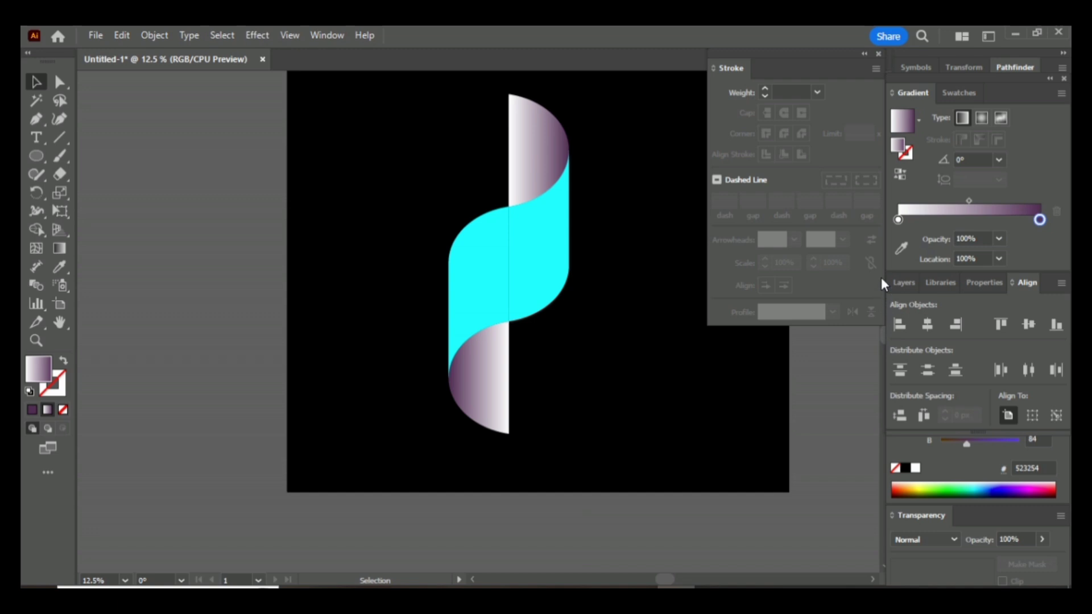
drag(663, 579, 670, 578)
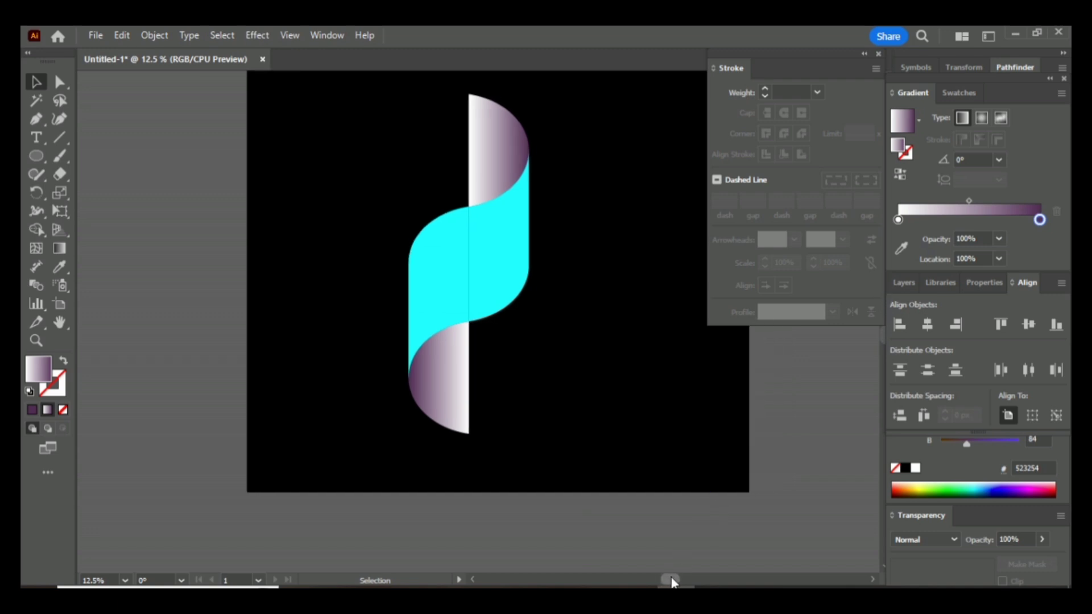
click(878, 55)
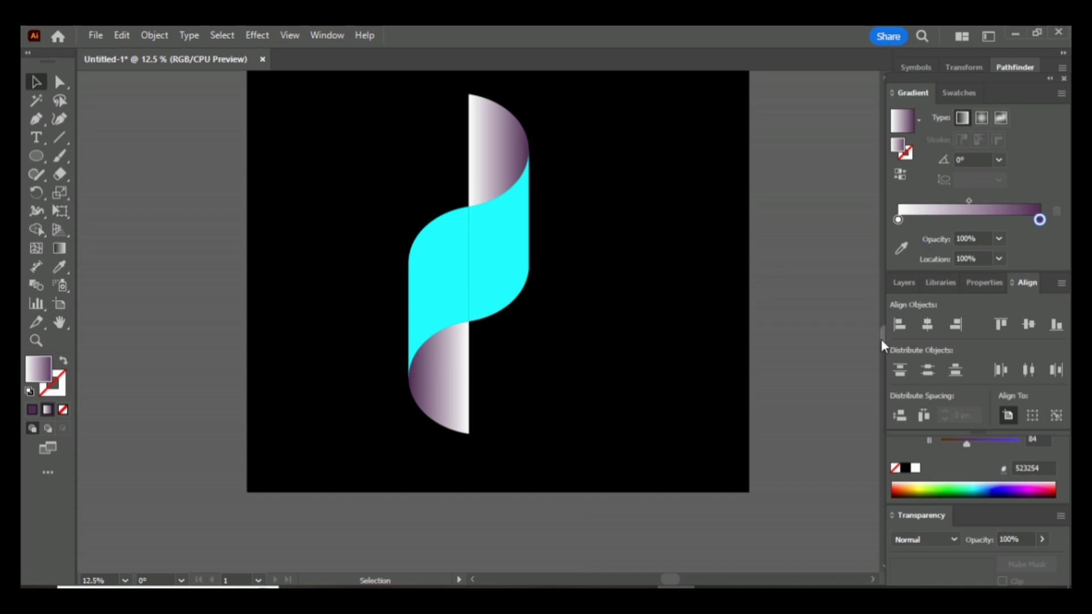
drag(881, 339, 882, 331)
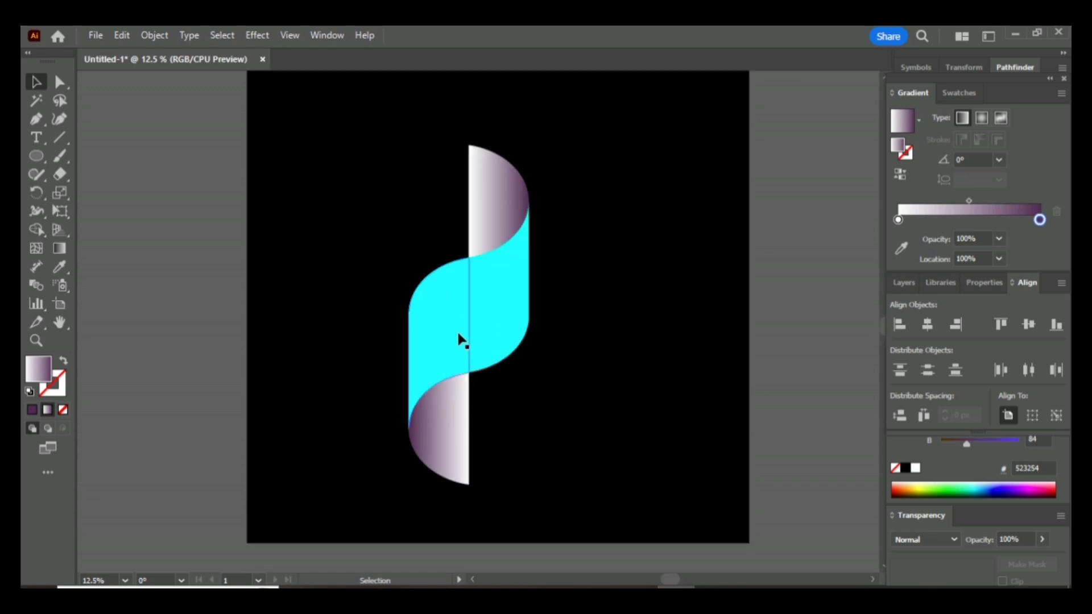
Group the two ribbon halves together and move the whole shape slightly up on the black background.
drag(407, 192, 580, 442)
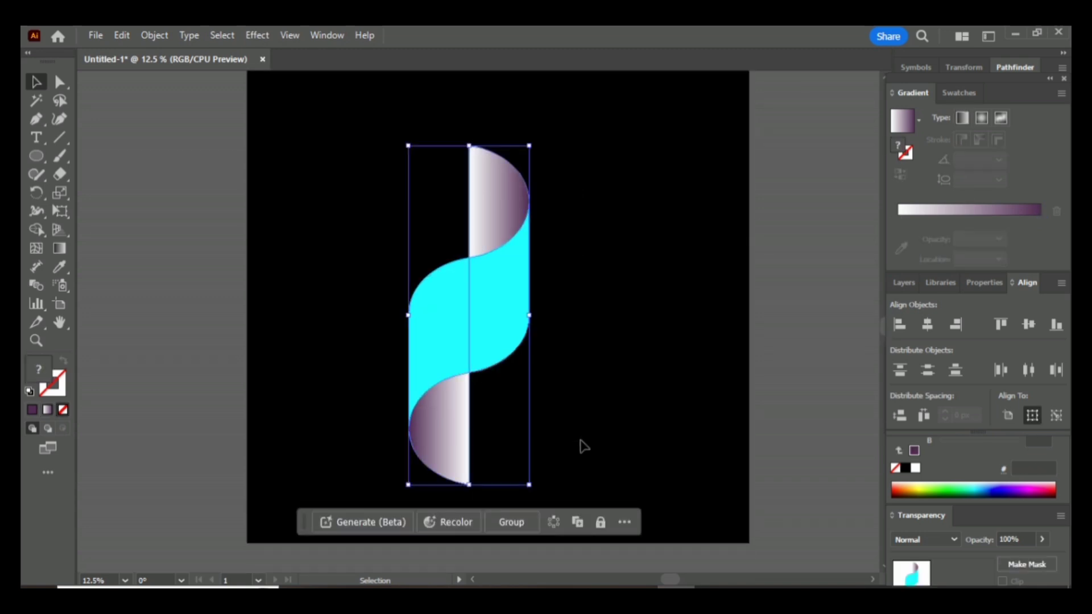
key(ctrl+g)
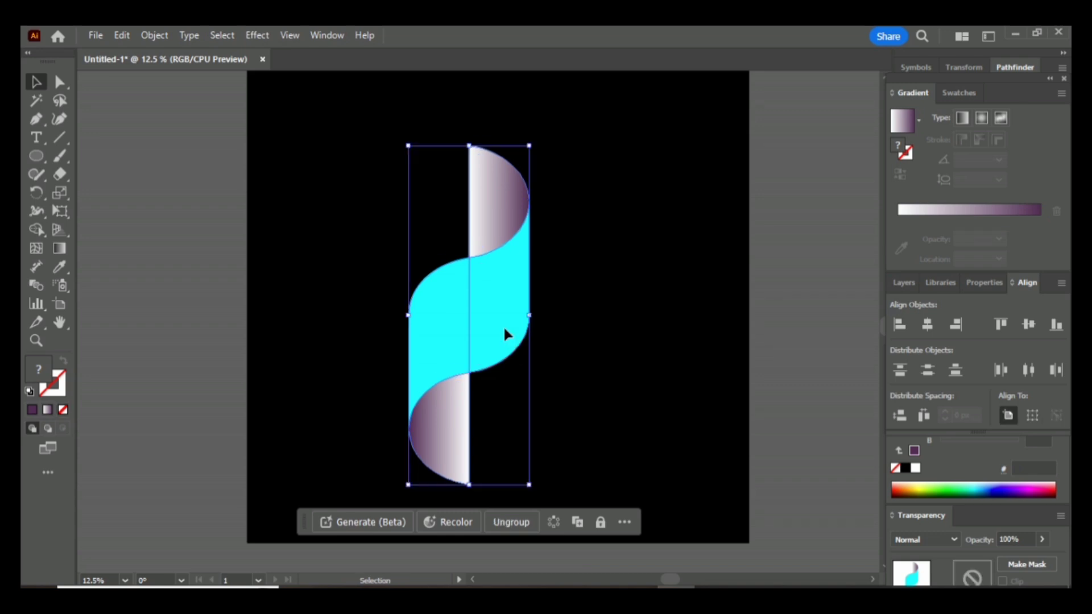
drag(504, 324, 505, 298)
click(710, 310)
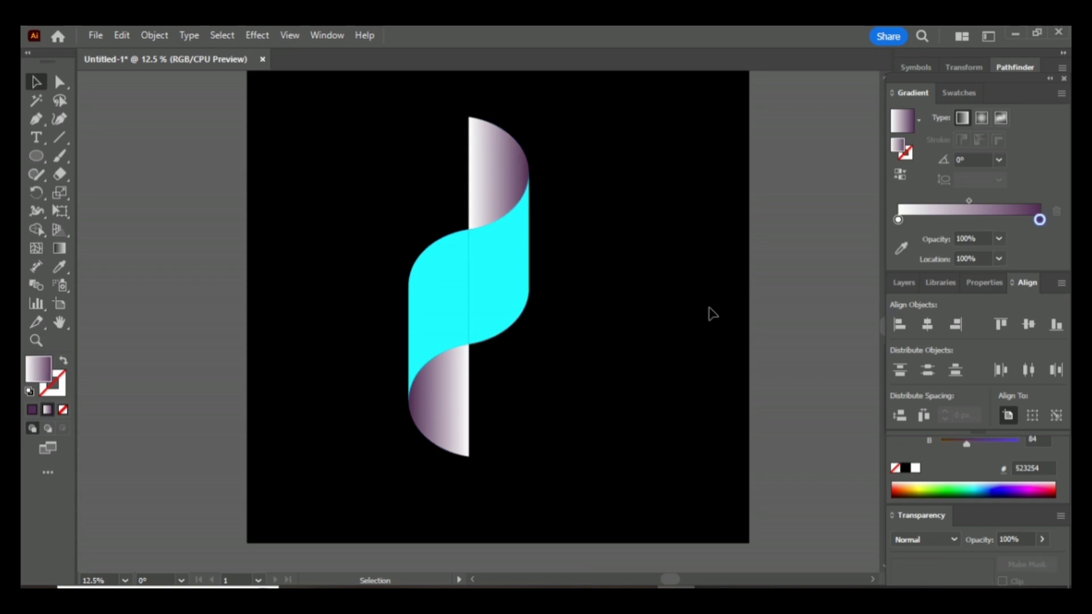